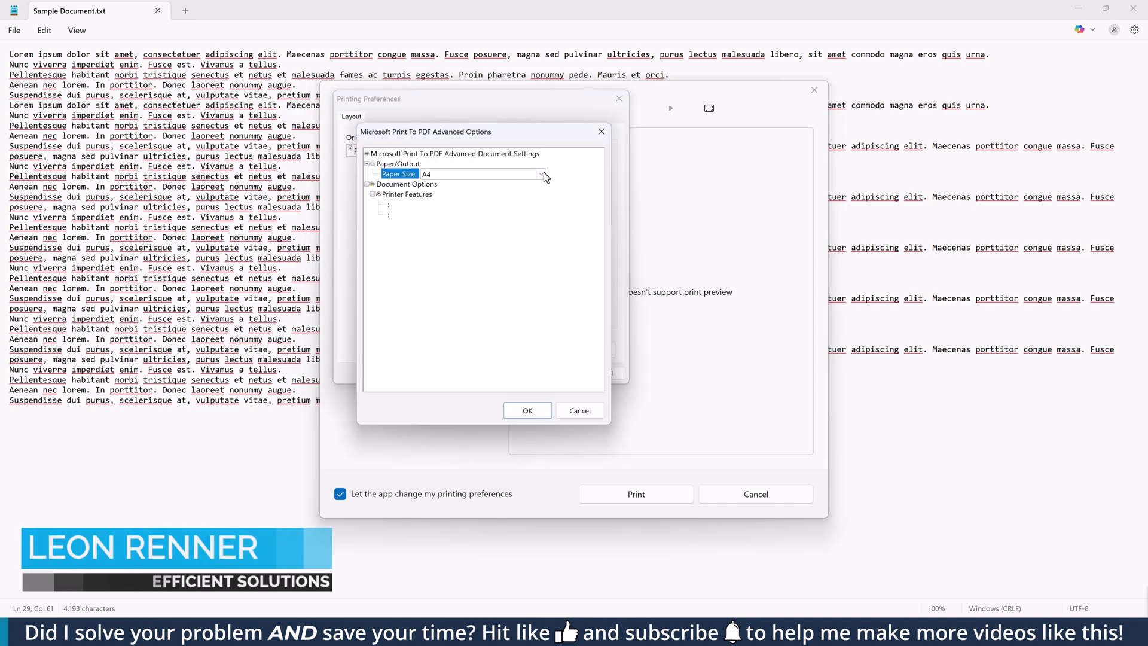
Browse the paper sizes Microsoft Print to PDF offers in the print dialog
{"action": "left_click", "coordinate": [542, 175]}
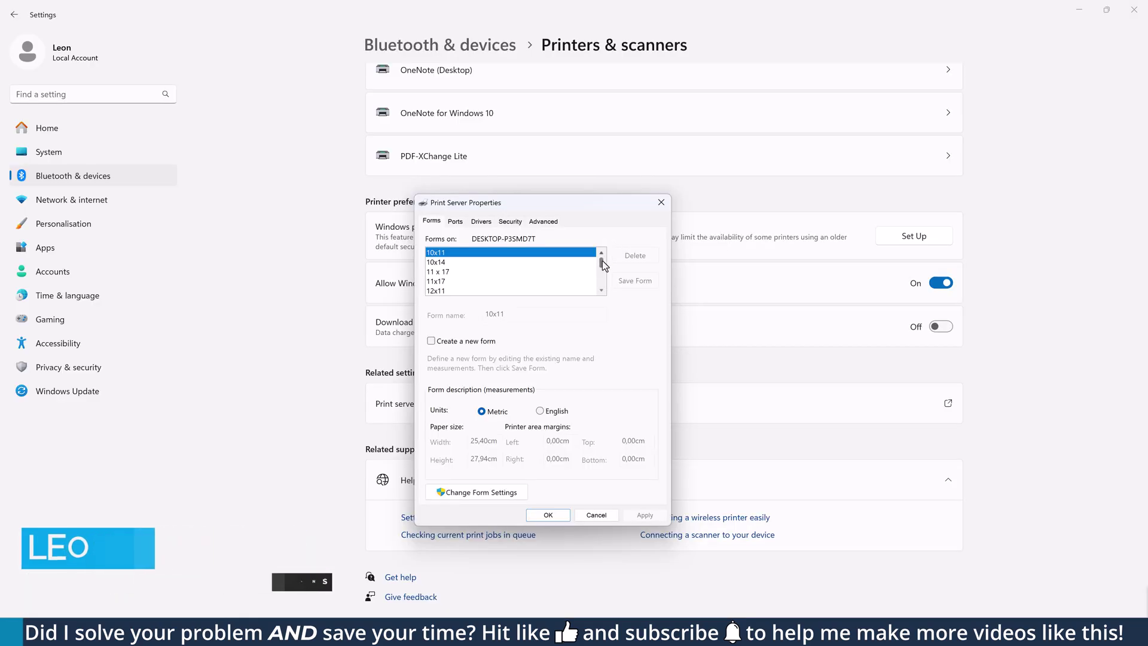
{"action": "left_click_drag", "start_coordinate": [602, 268], "coordinate": [604, 287]}
{"action": "key", "text": "Tab"}
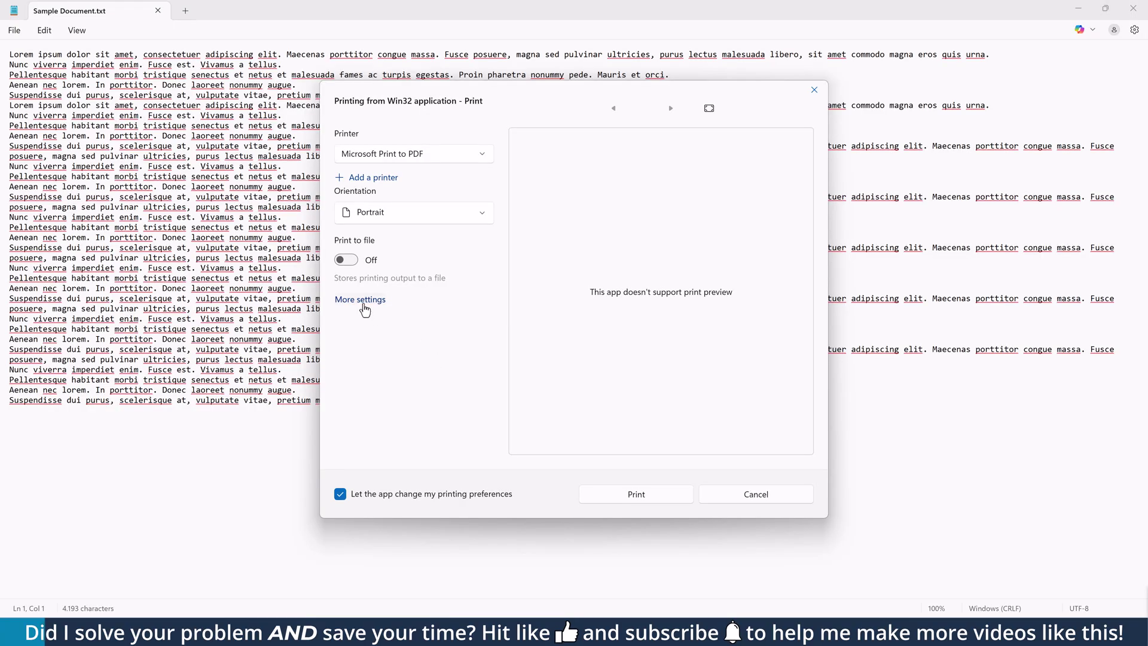
Review the Print to PDF paper size list in Advanced Options, keep A4, and close Advanced Options
{"action": "left_click", "coordinate": [367, 301]}
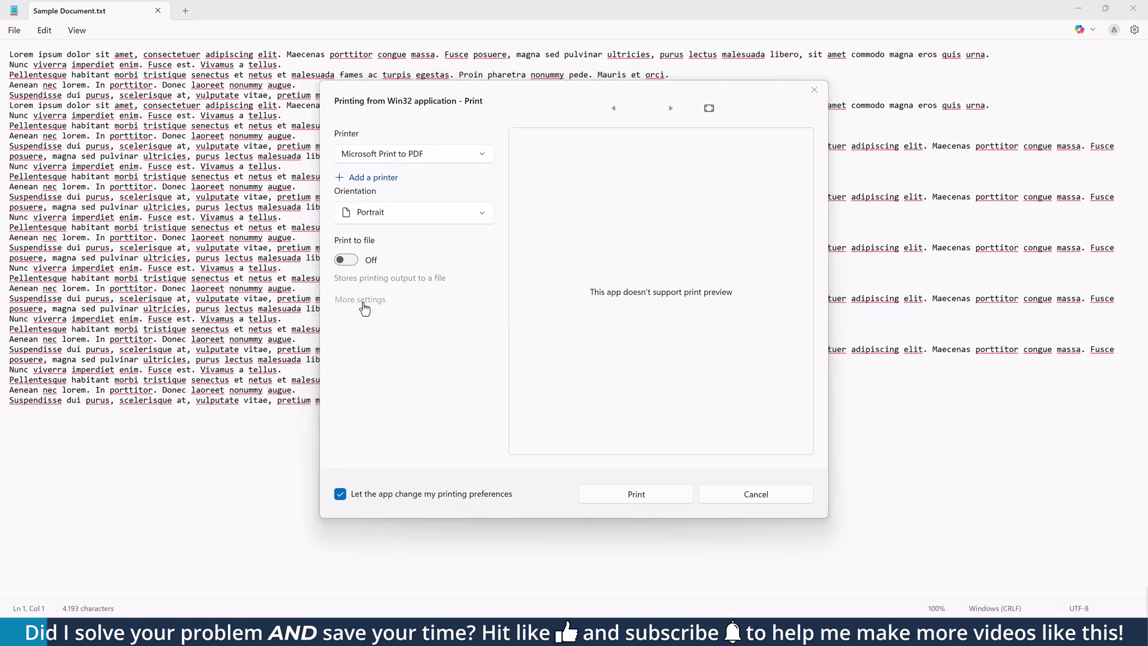
{"action": "left_click", "coordinate": [589, 350]}
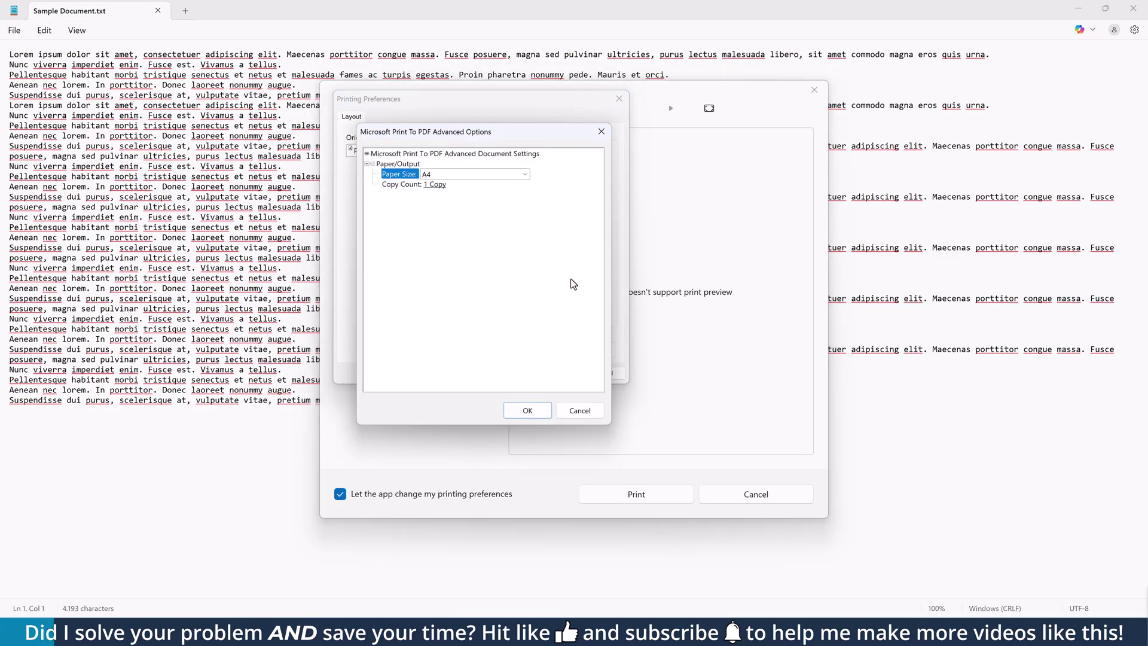
{"action": "left_click", "coordinate": [526, 173]}
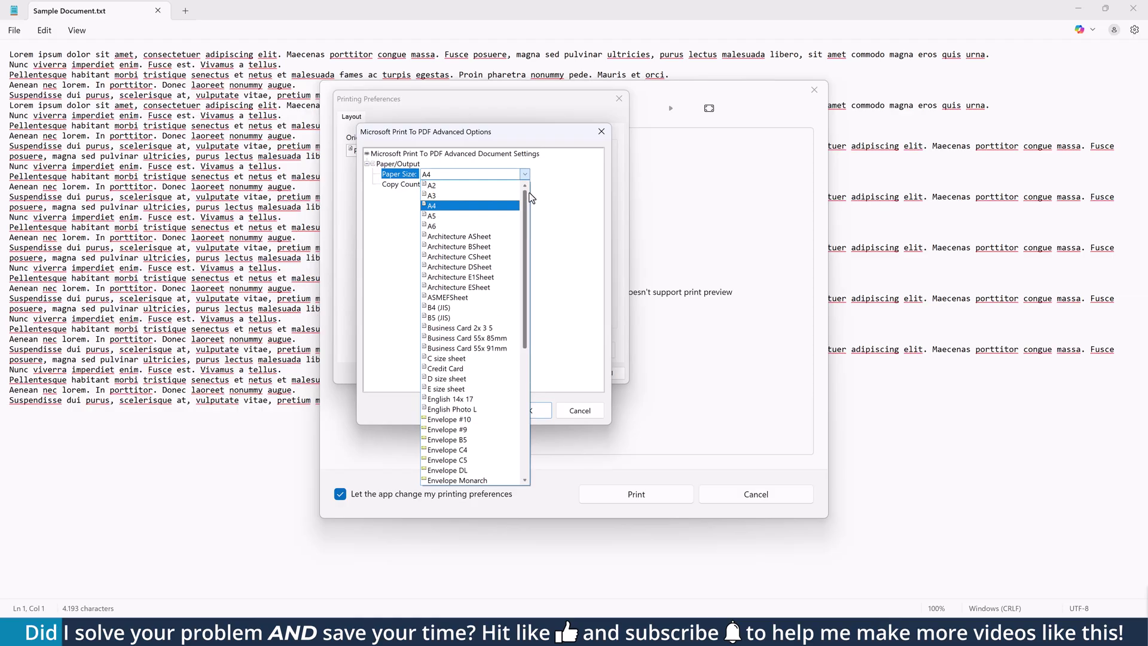
{"action": "left_click", "coordinate": [536, 196]}
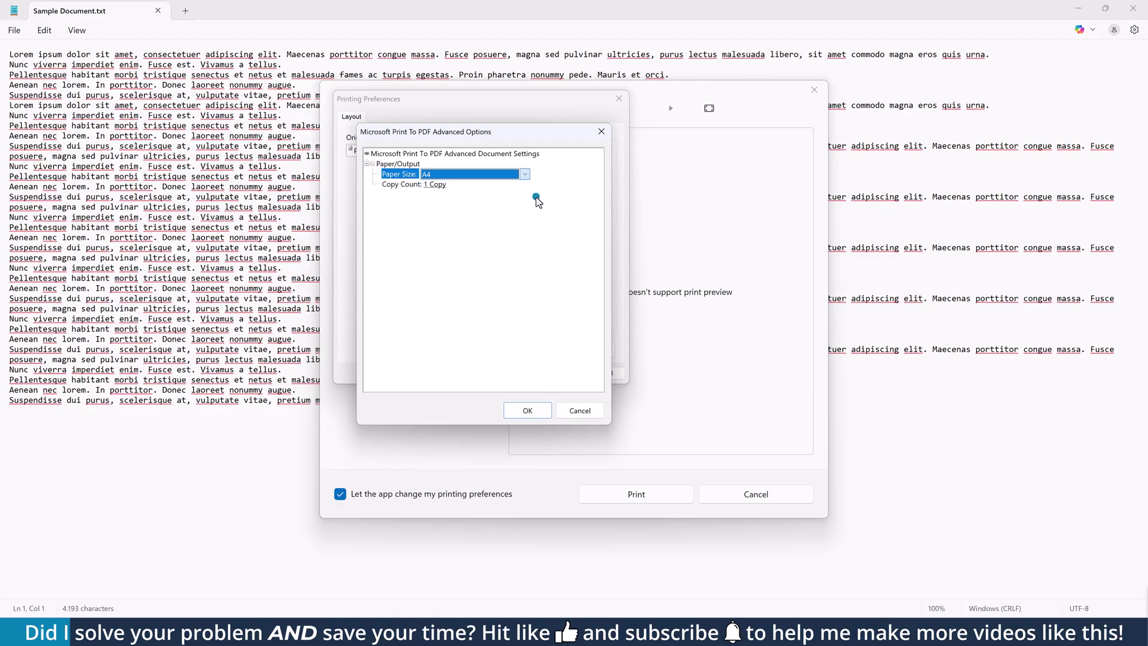
{"action": "left_click", "coordinate": [601, 131]}
Switch the printer to Microsoft XPS Document Writer and scroll through its much longer Advanced Options paper size list
{"action": "left_click", "coordinate": [619, 99]}
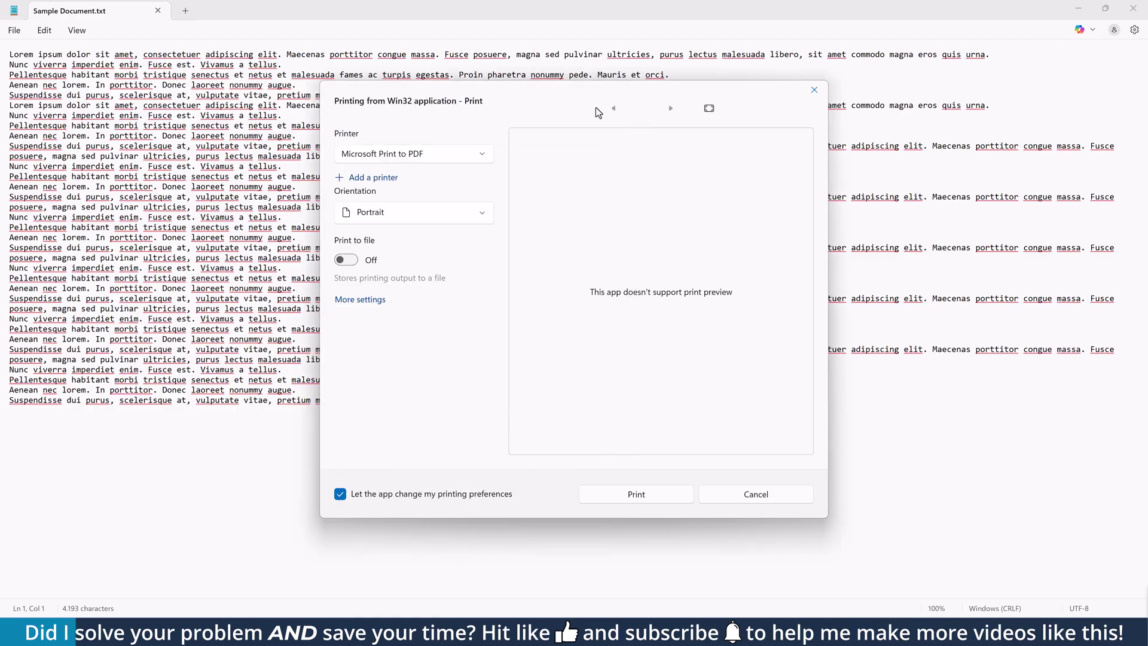
{"action": "left_click", "coordinate": [482, 154]}
{"action": "left_click", "coordinate": [421, 181]}
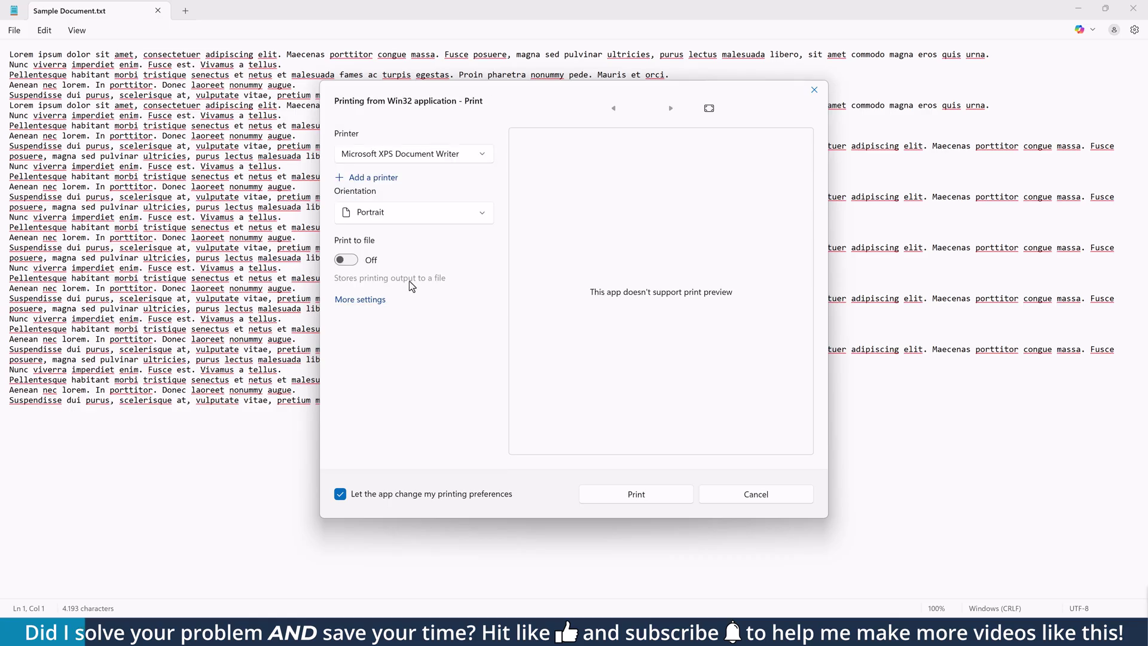
{"action": "left_click", "coordinate": [372, 298]}
{"action": "left_click", "coordinate": [590, 351]}
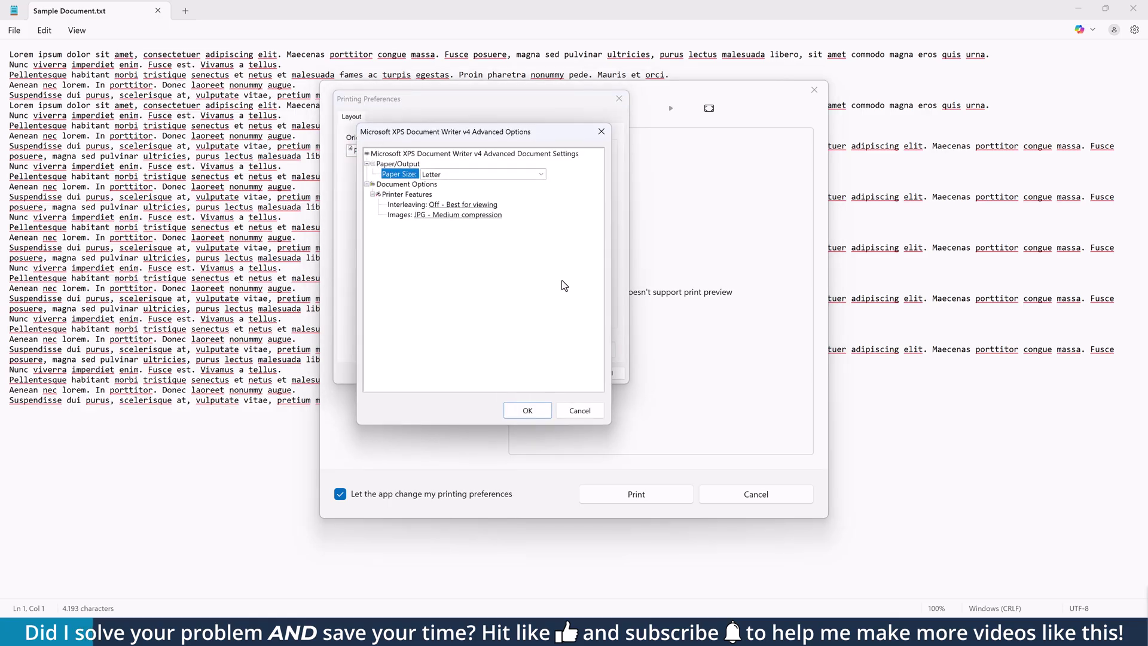
{"action": "left_click", "coordinate": [545, 178]}
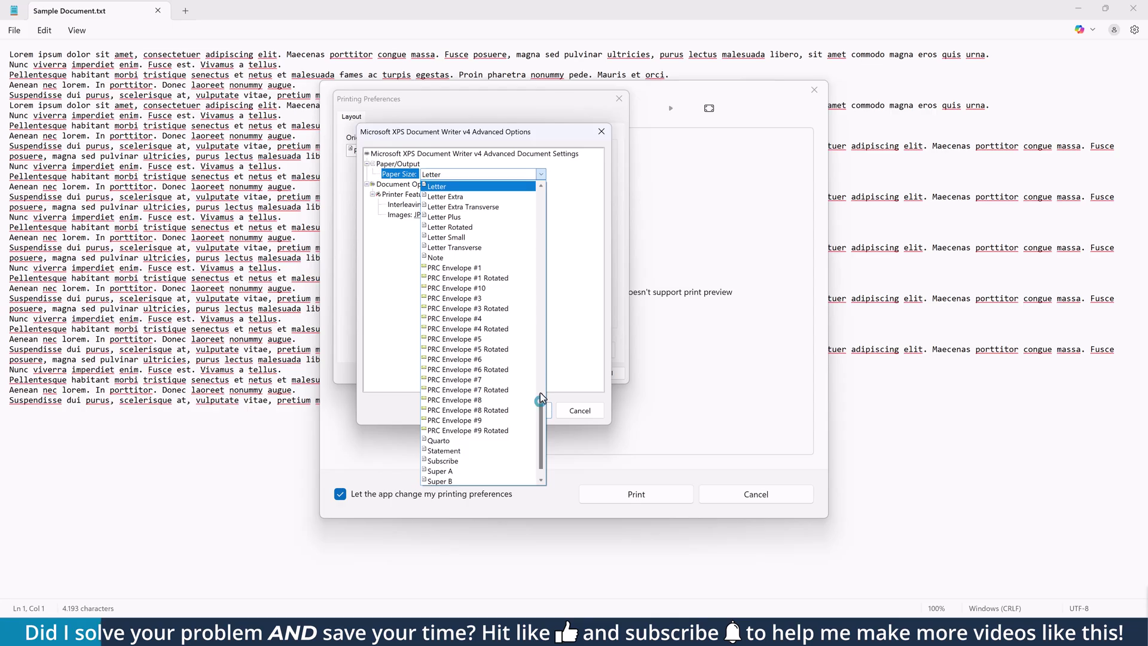
{"action": "left_click_drag", "start_coordinate": [540, 392], "coordinate": [542, 188]}
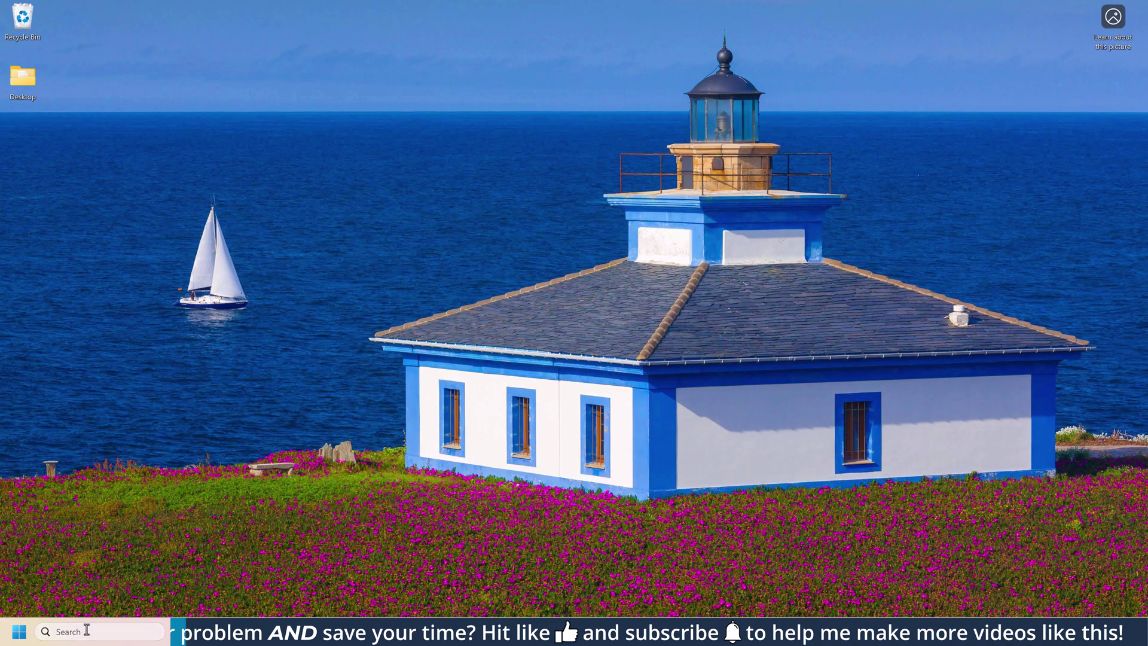
Search for 'registry' and launch Registry Editor
{"action": "left_click", "coordinate": [82, 629]}
{"action": "type", "text": "registry"}
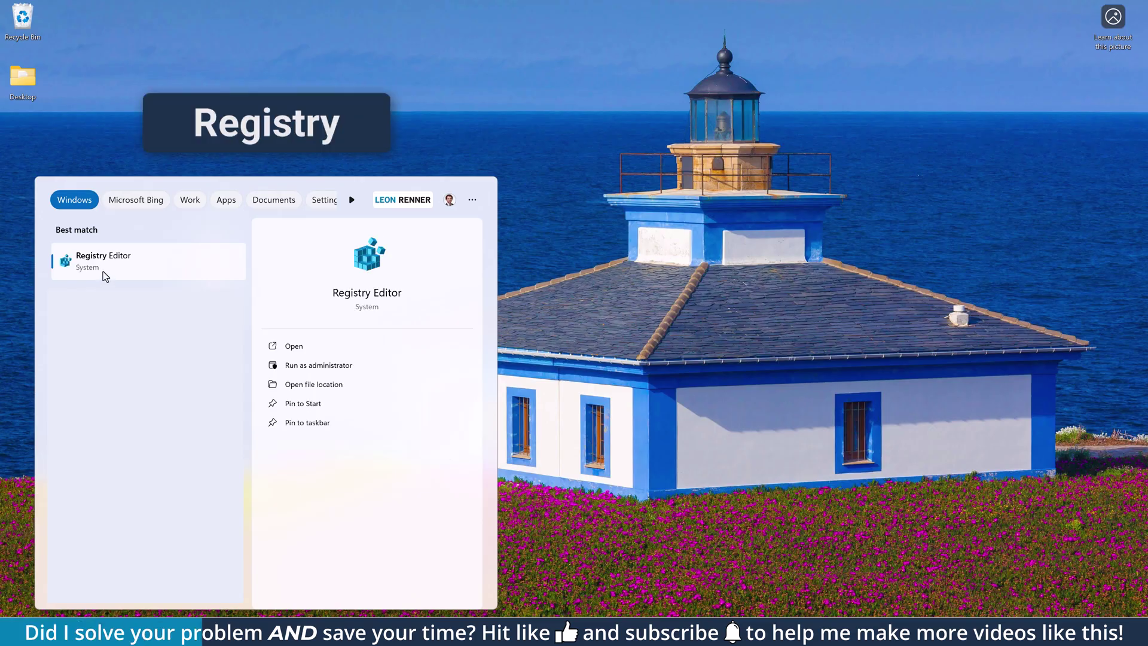
{"action": "left_click", "coordinate": [105, 275]}
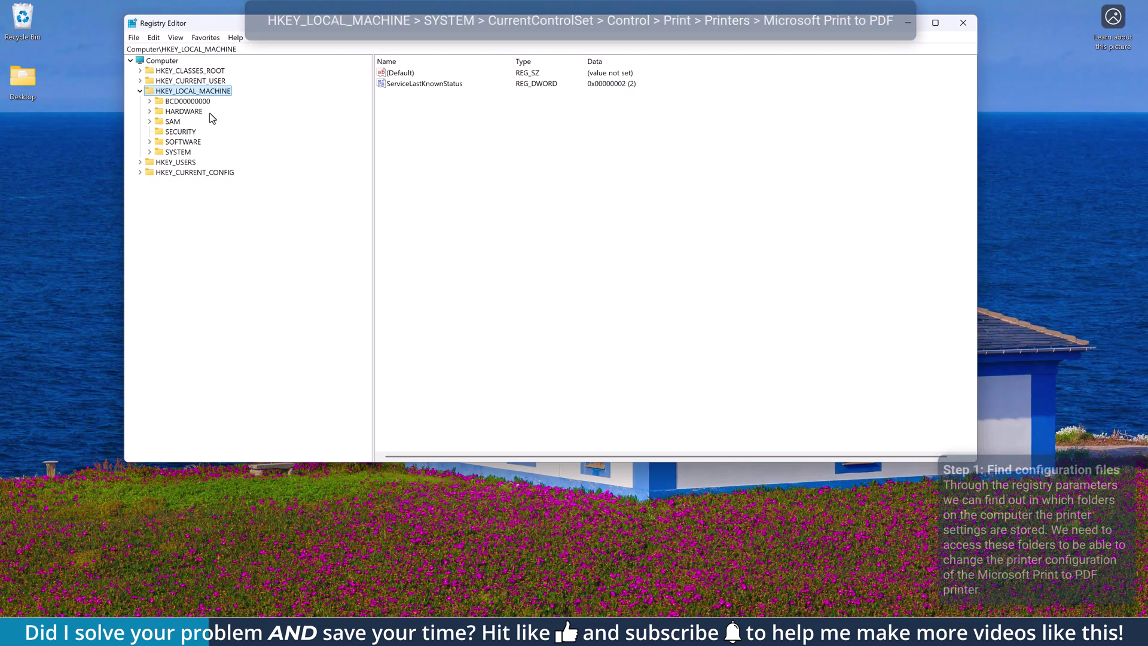
Navigate to HKLM\SYSTEM\CurrentControlSet\Control\Print\Printers and select the Microsoft Print to PDF key
{"action": "left_click", "coordinate": [149, 151]}
{"action": "left_click", "coordinate": [159, 183]}
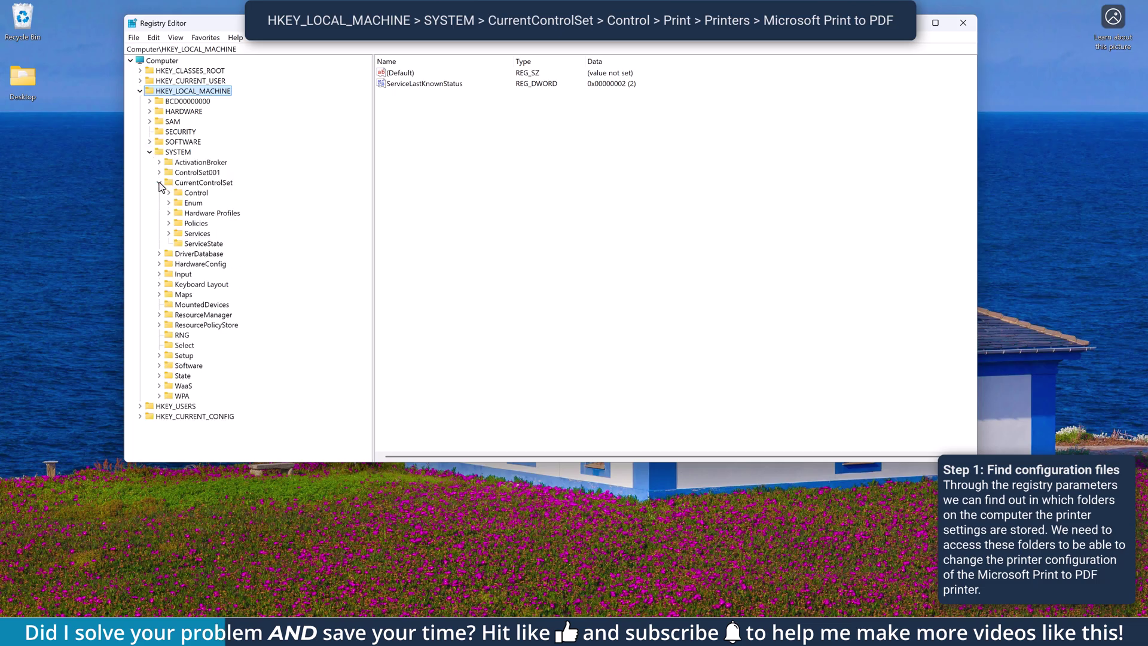
{"action": "left_click", "coordinate": [168, 193]}
{"action": "scroll", "coordinate": [174, 245], "scroll_direction": "down", "scroll_amount": 20}
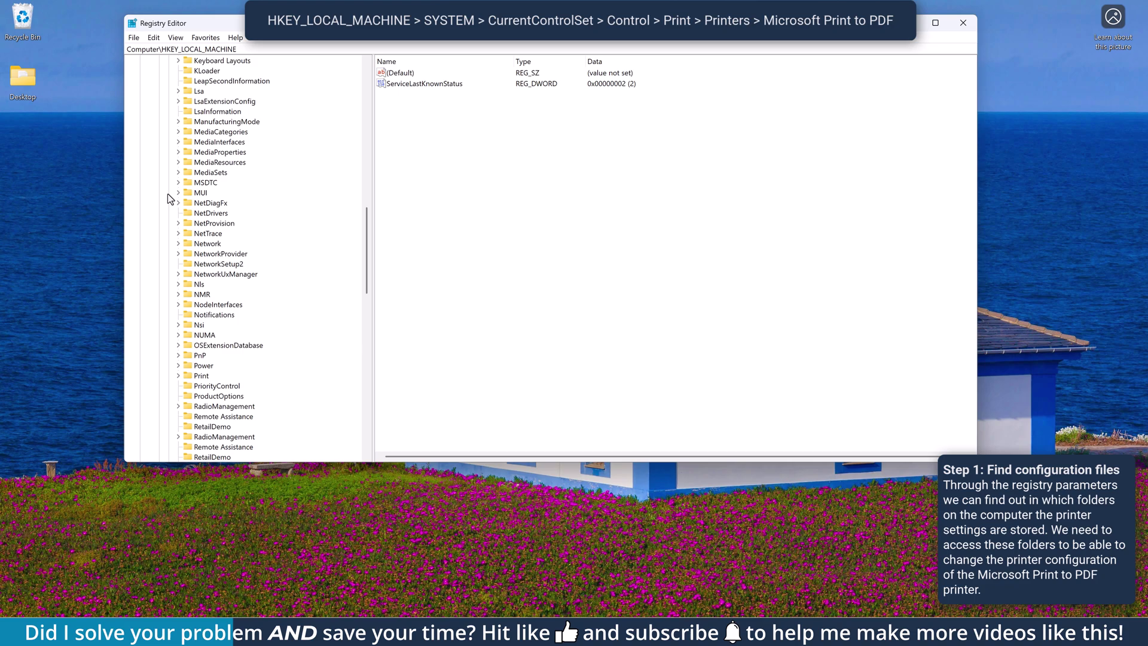
{"action": "left_click", "coordinate": [179, 345]}
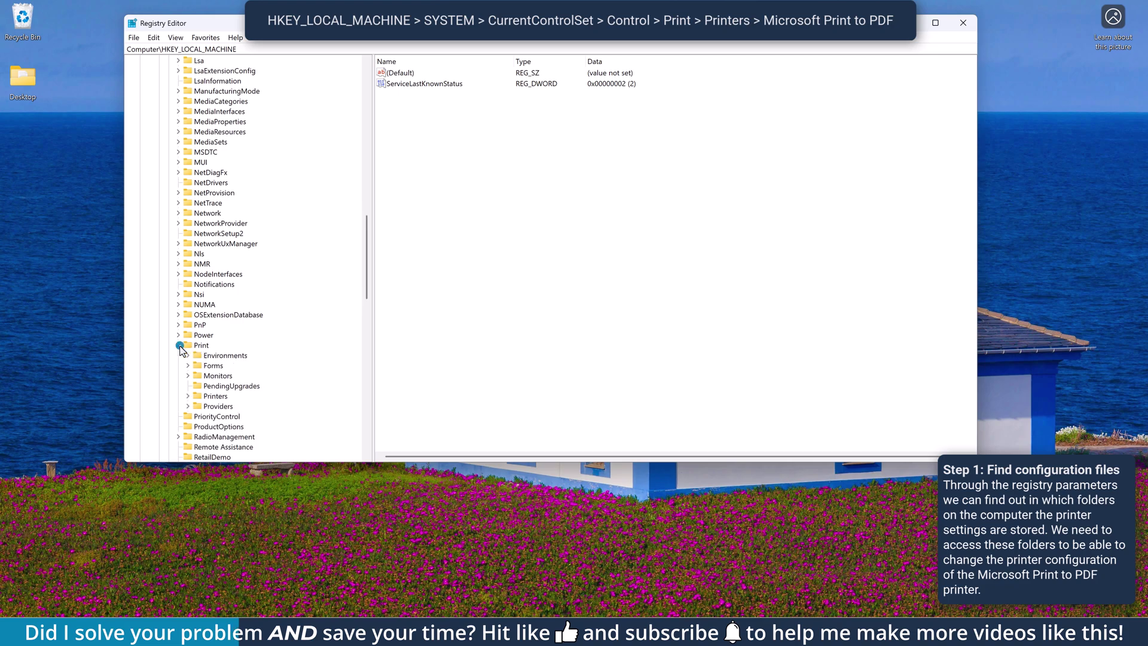
{"action": "left_click", "coordinate": [189, 396]}
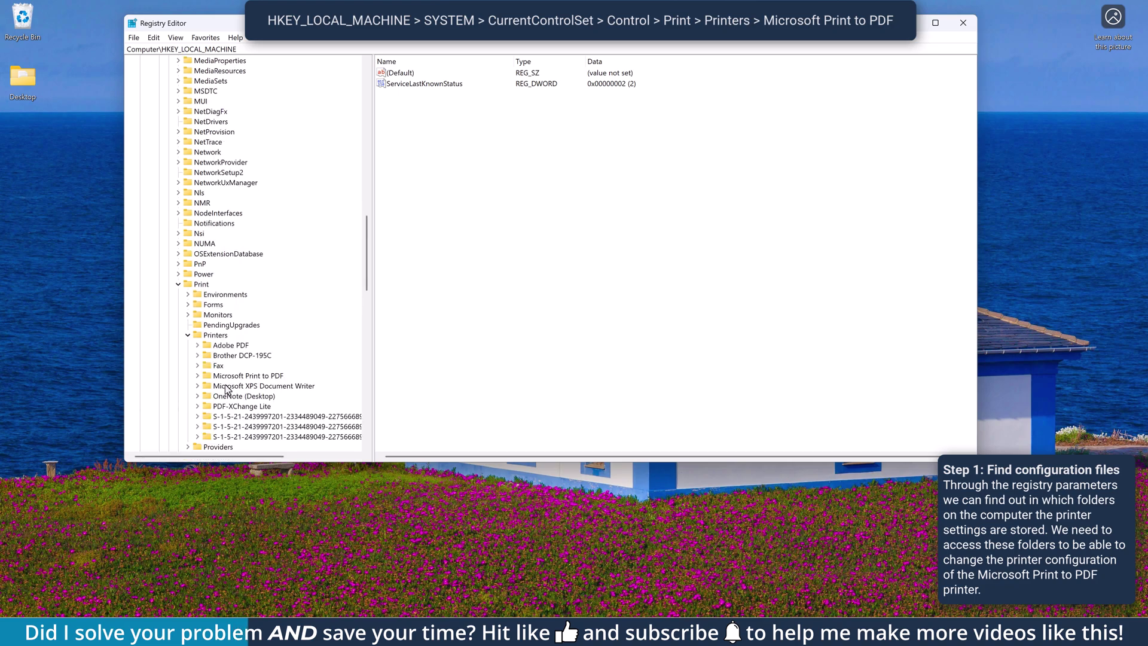
{"action": "left_click", "coordinate": [256, 376]}
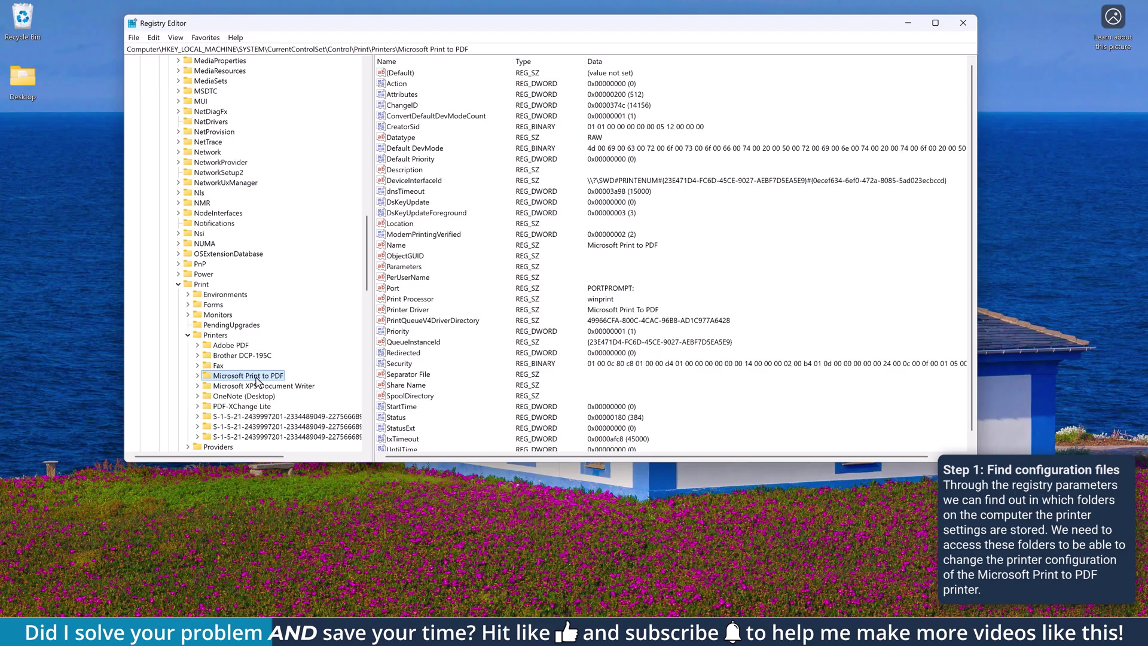
Open C:\Windows\System32\spool\V4Dirs in File Explorer, then bring Registry Editor back to the front
{"action": "key", "text": "super+e"}
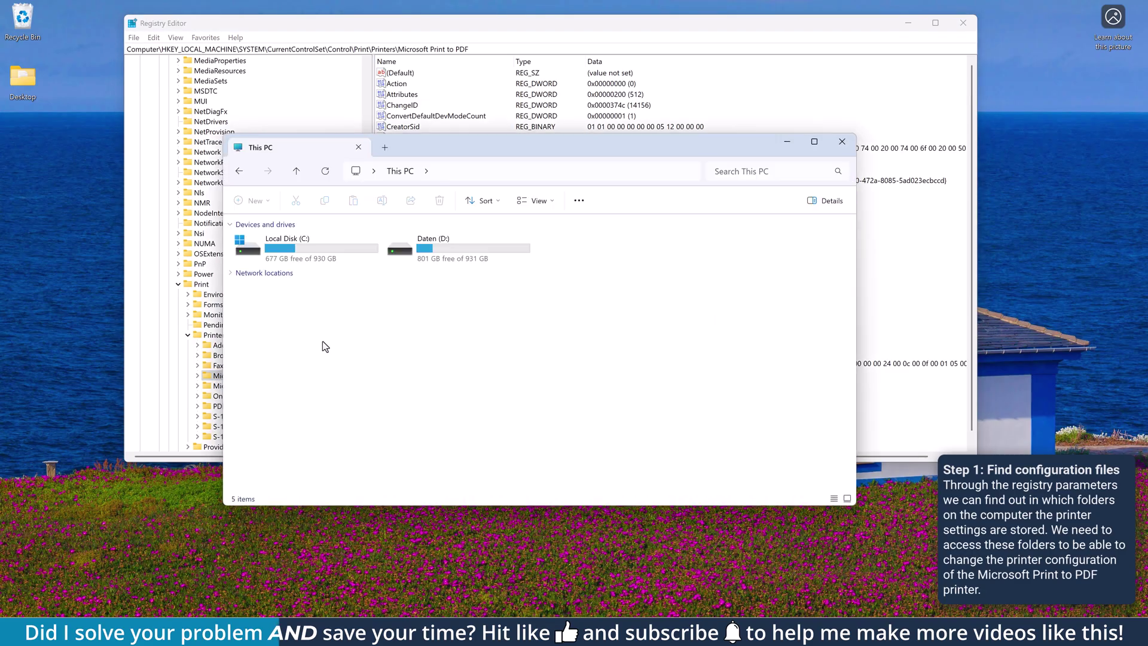
{"action": "double_click", "coordinate": [305, 242]}
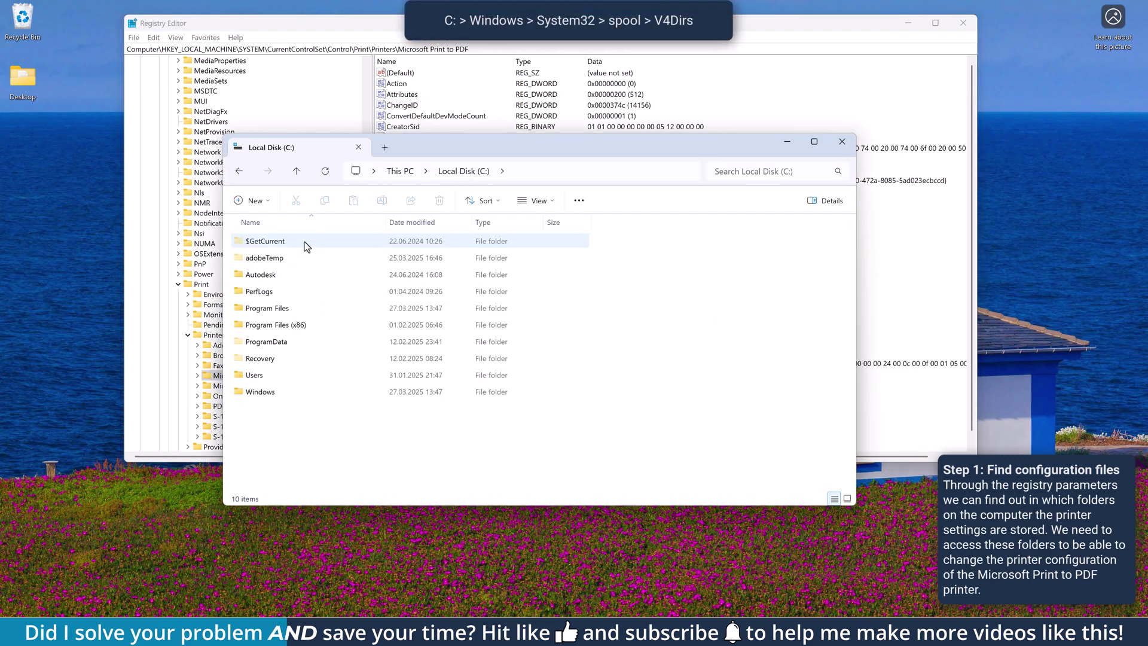
{"action": "double_click", "coordinate": [278, 394]}
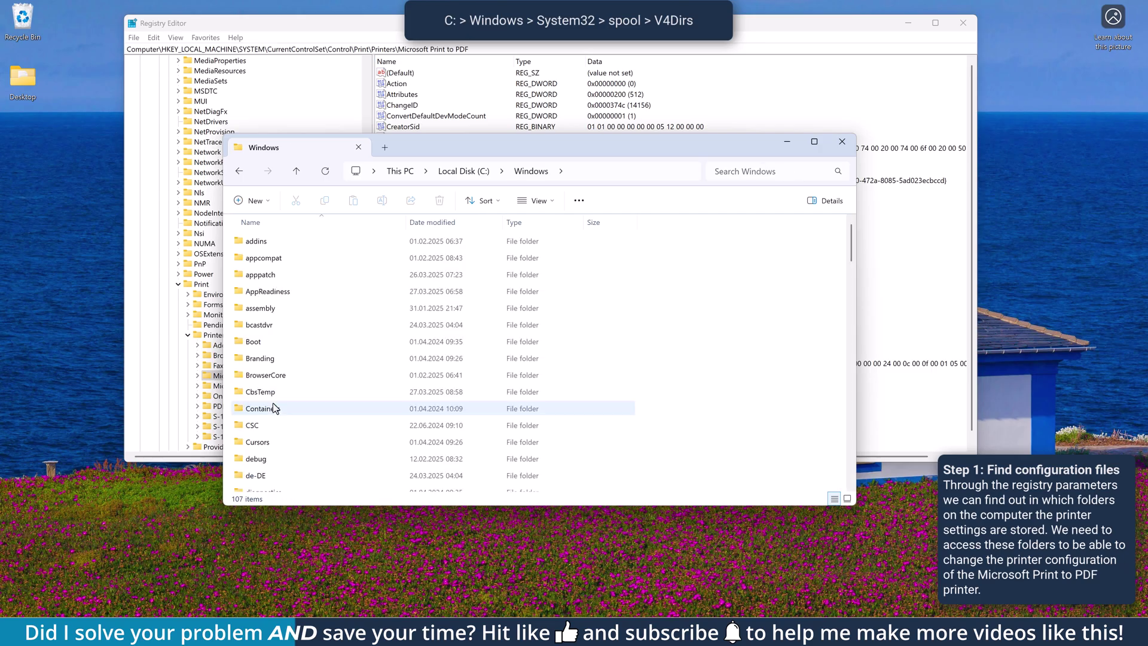
{"action": "scroll", "coordinate": [275, 398], "scroll_direction": "down", "scroll_amount": 20}
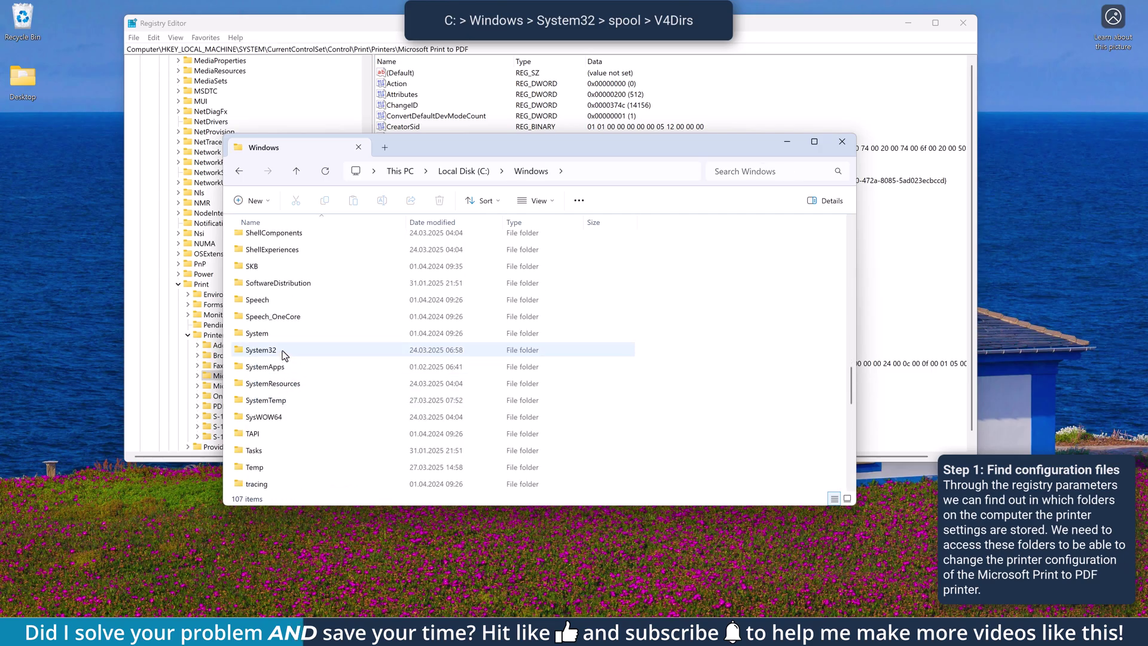
{"action": "double_click", "coordinate": [282, 350]}
{"action": "scroll", "coordinate": [283, 353], "scroll_direction": "down", "scroll_amount": 20}
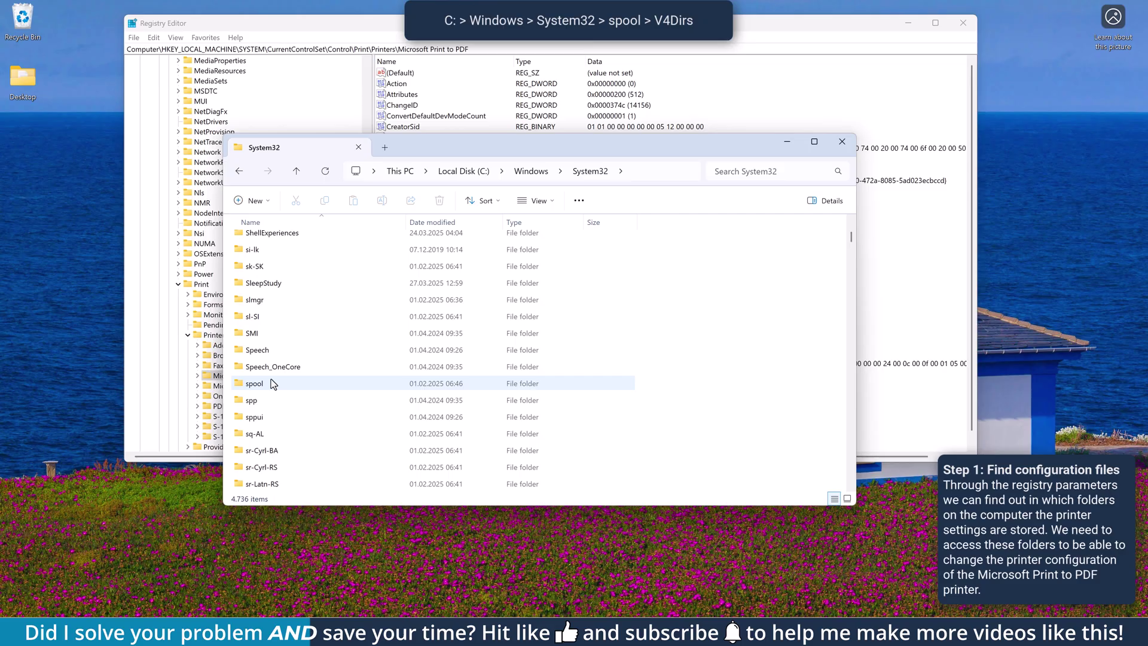
{"action": "double_click", "coordinate": [266, 383]}
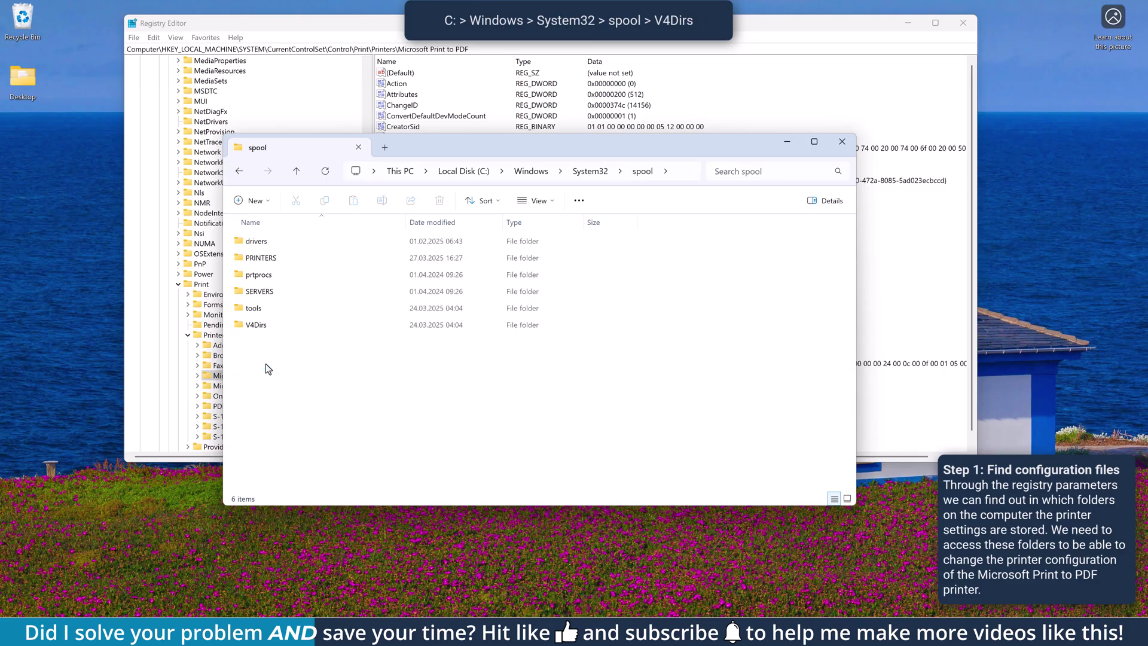
{"action": "double_click", "coordinate": [261, 327]}
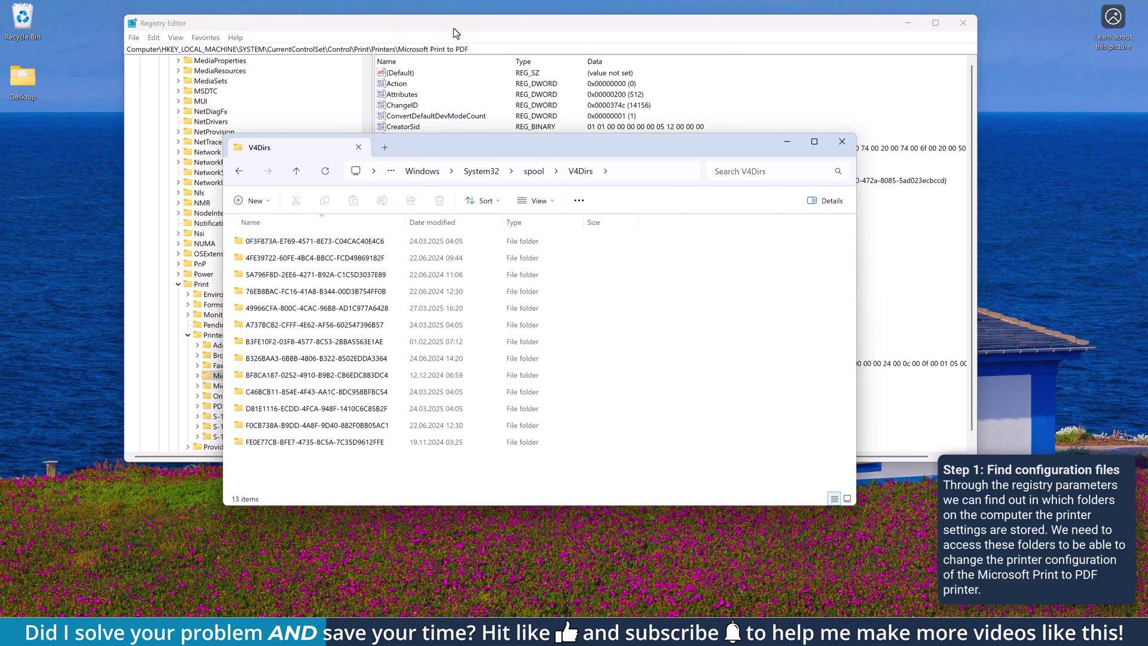
{"action": "left_click", "coordinate": [457, 25]}
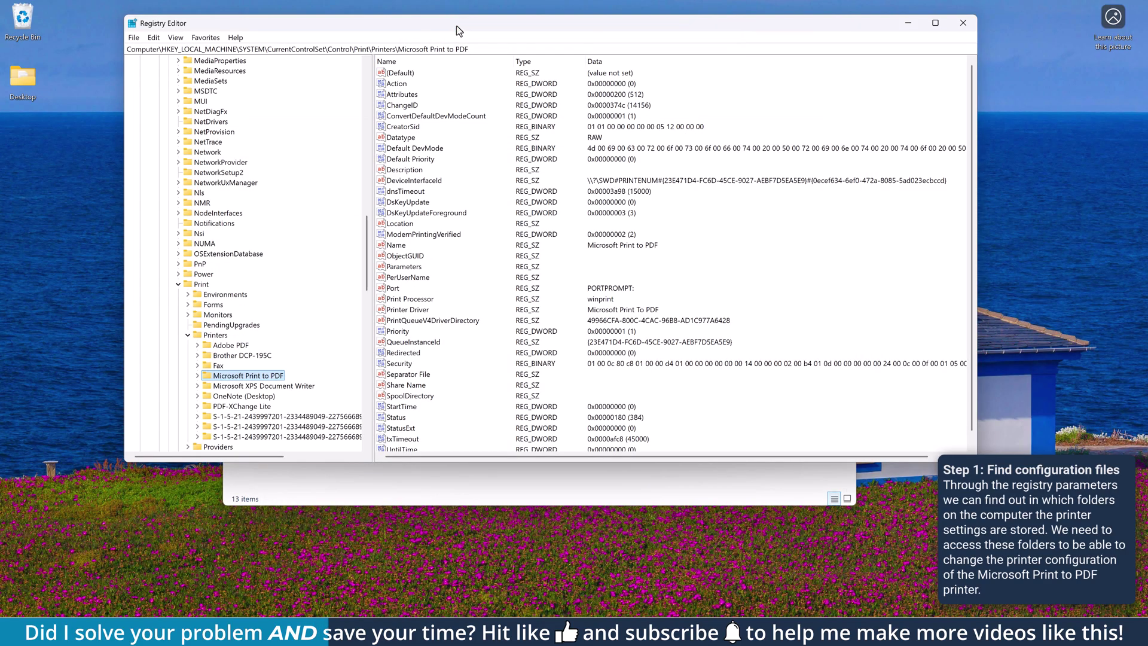
Read Print to PDF's PrintQueueV4DriverDirectory and open folder 49966CFA-800C-4CAC-9688-AD1C977A6428 in a new window
{"action": "left_click", "coordinate": [454, 322]}
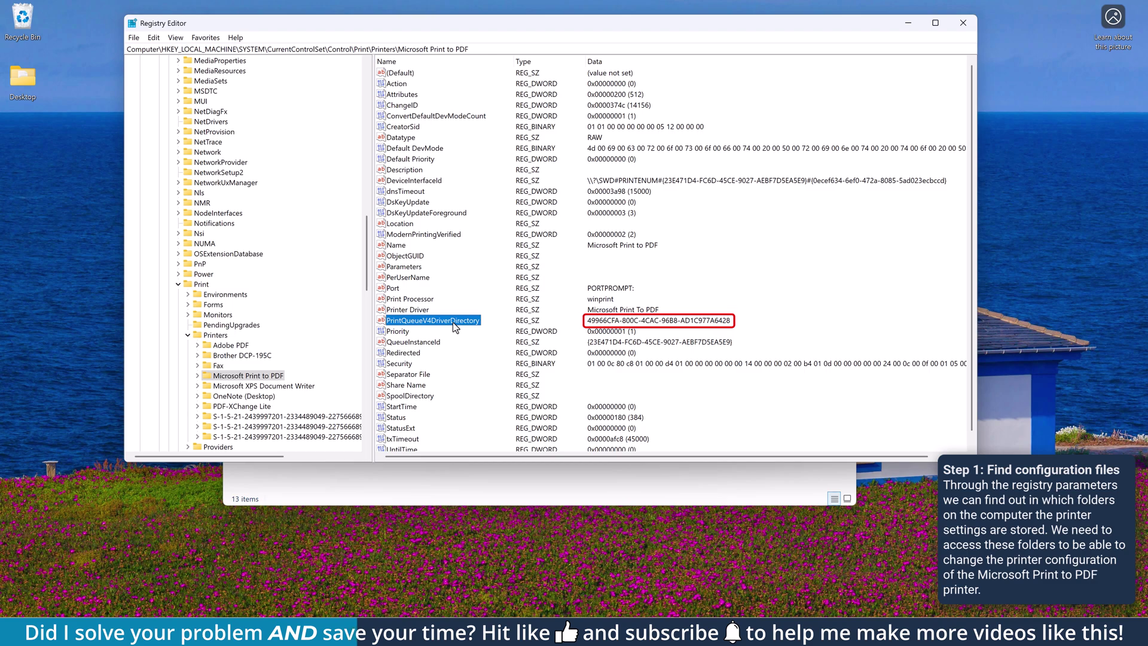
{"action": "left_click", "coordinate": [425, 486]}
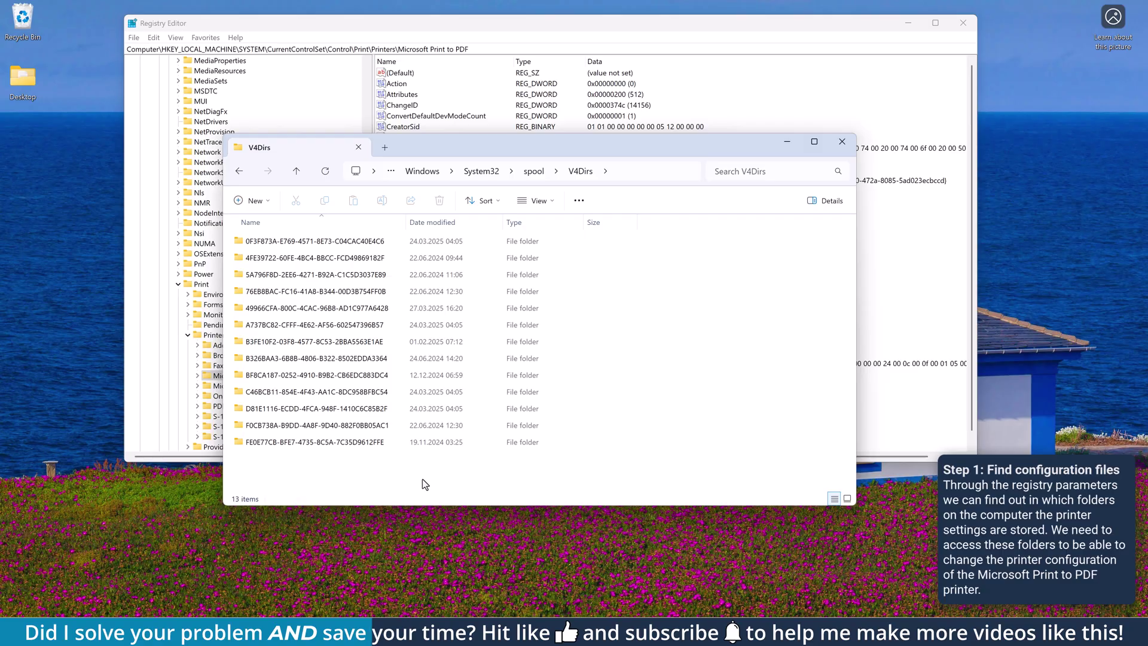
{"action": "right_click", "coordinate": [290, 311]}
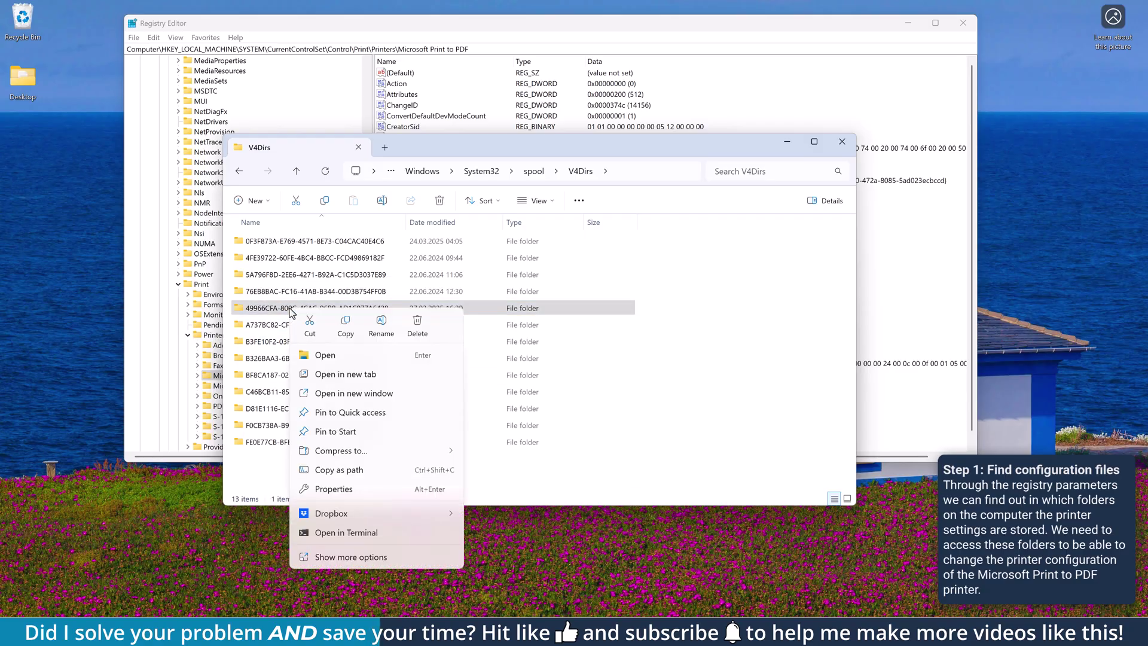
{"action": "left_click", "coordinate": [358, 394]}
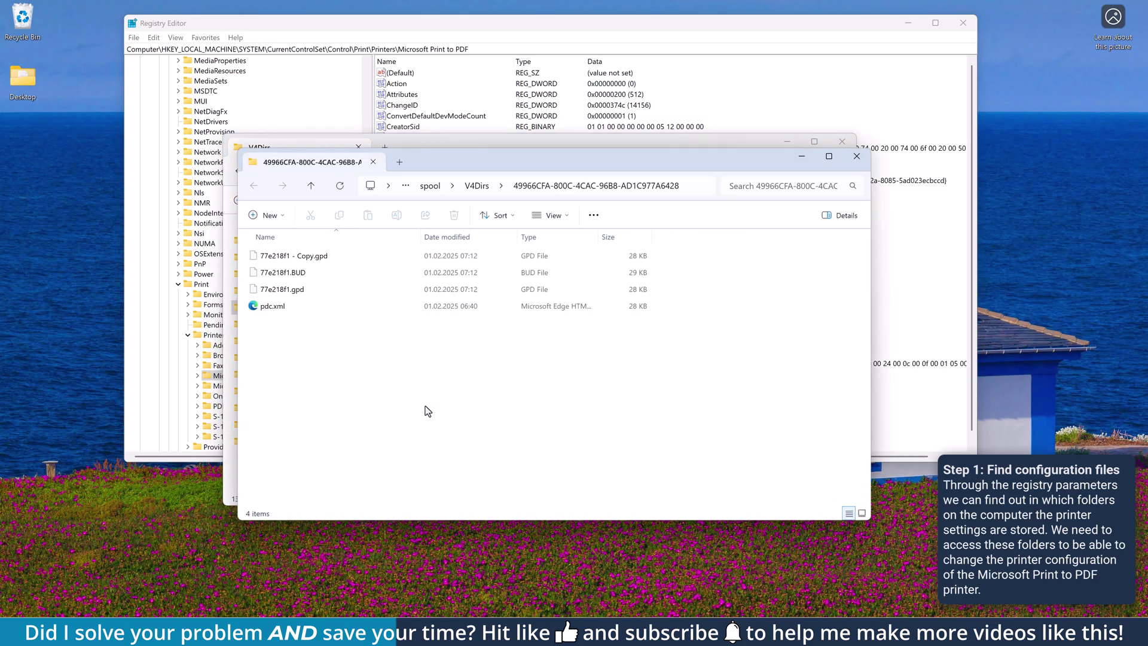
Look up the XPS Document Writer's PrintQueueV4DriverDirectory and open its B3FE10F2 folder in V4Dirs
{"action": "left_click", "coordinate": [478, 31]}
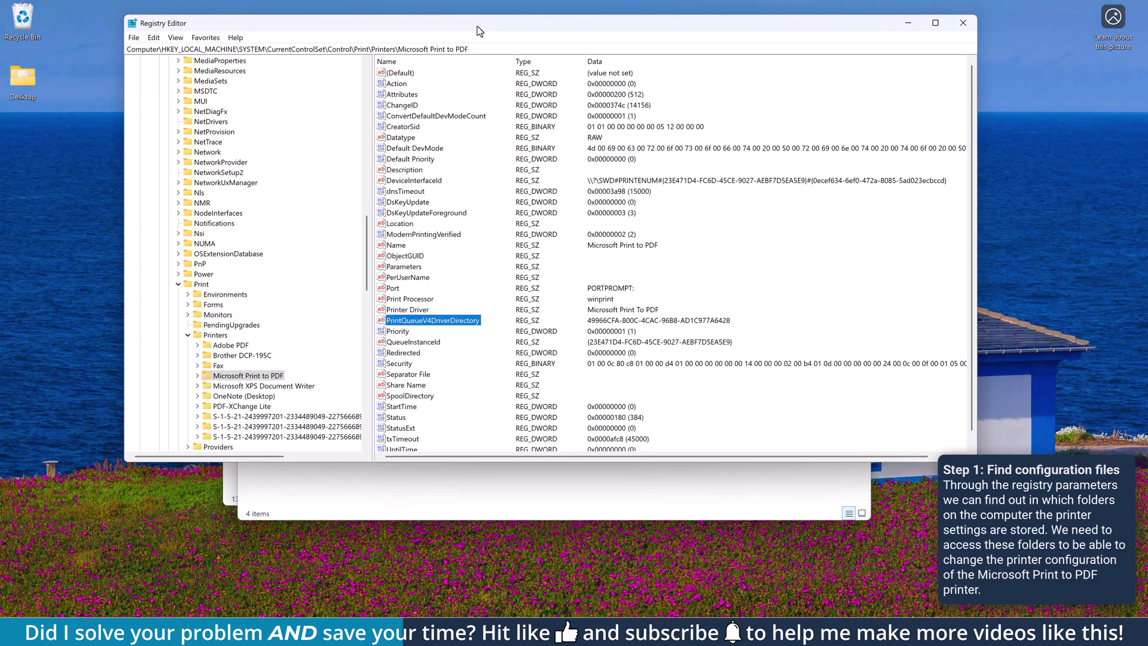
{"action": "left_click", "coordinate": [263, 386]}
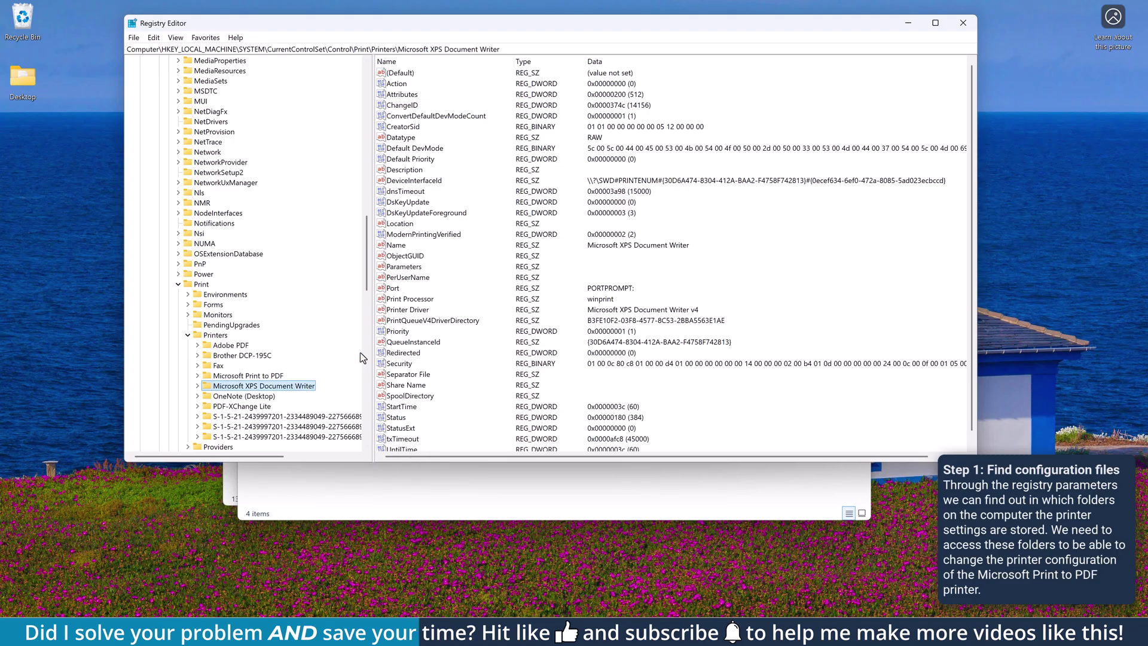
{"action": "left_click", "coordinate": [439, 322]}
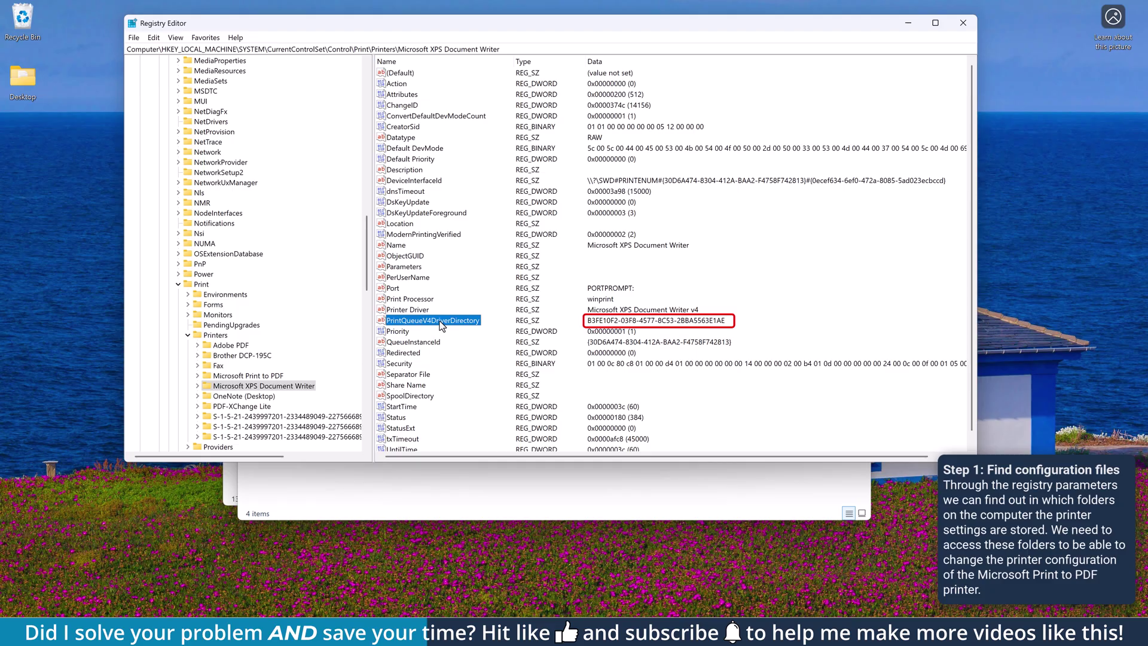
{"action": "left_click", "coordinate": [313, 482]}
{"action": "left_click", "coordinate": [228, 487]}
{"action": "double_click", "coordinate": [293, 345]}
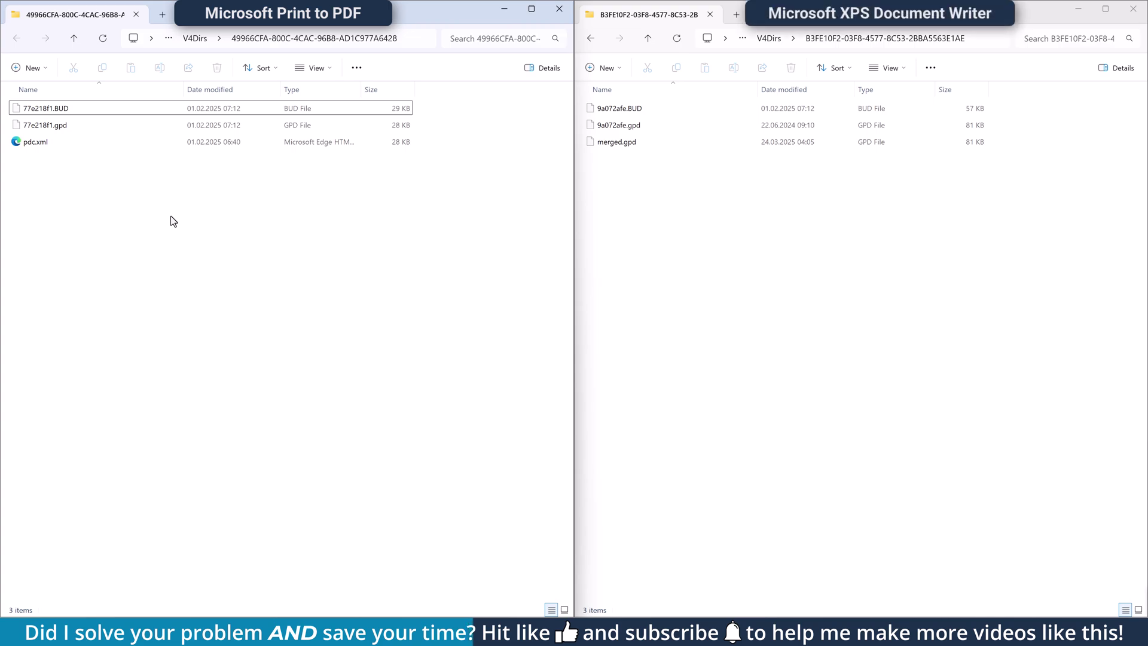
Duplicate 77e218f1.gpd as '77e218f1 - Copy.gpd', granting administrator permission
{"action": "left_click", "coordinate": [65, 127]}
{"action": "key", "text": "ctrl+c"}
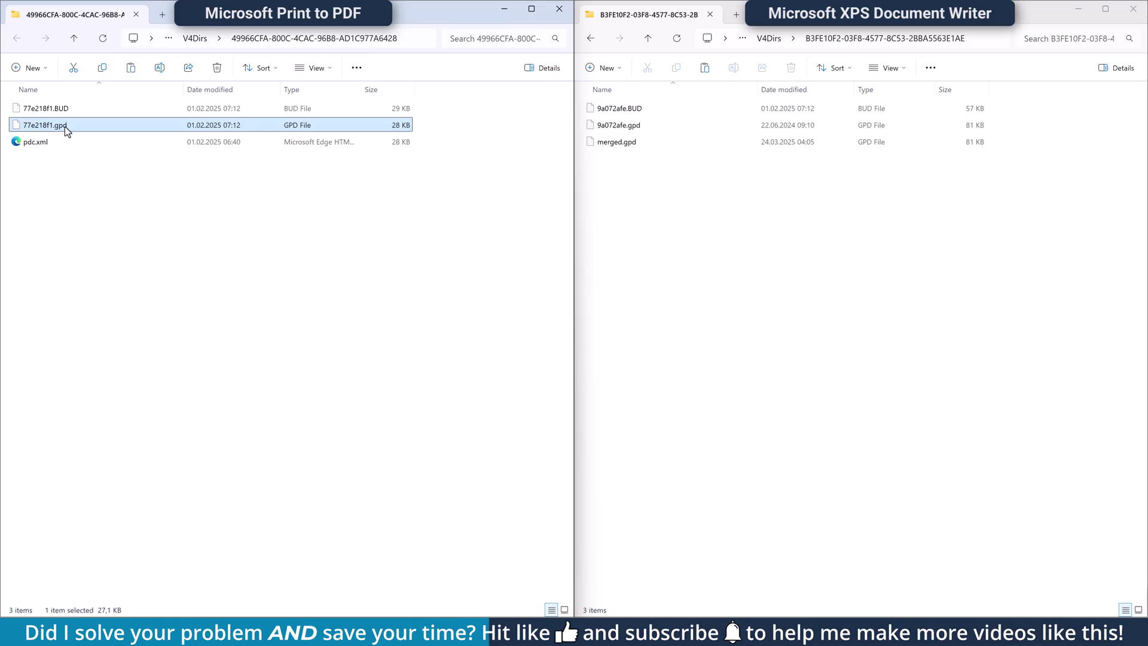
{"action": "key", "text": "ctrl+v"}
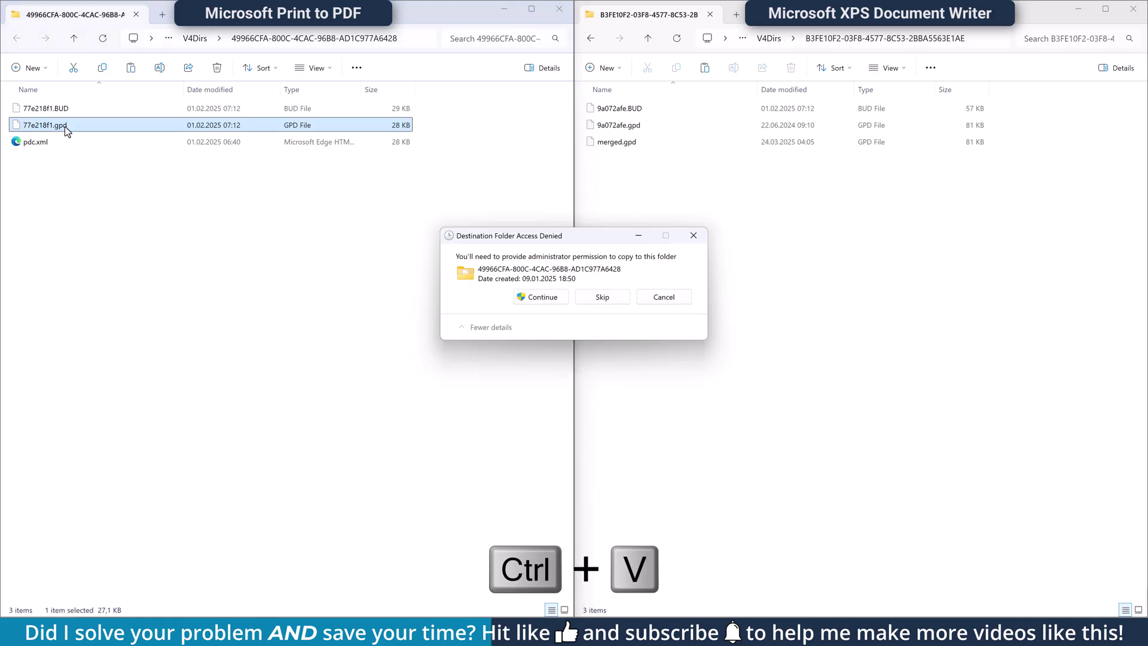
{"action": "left_click", "coordinate": [532, 297]}
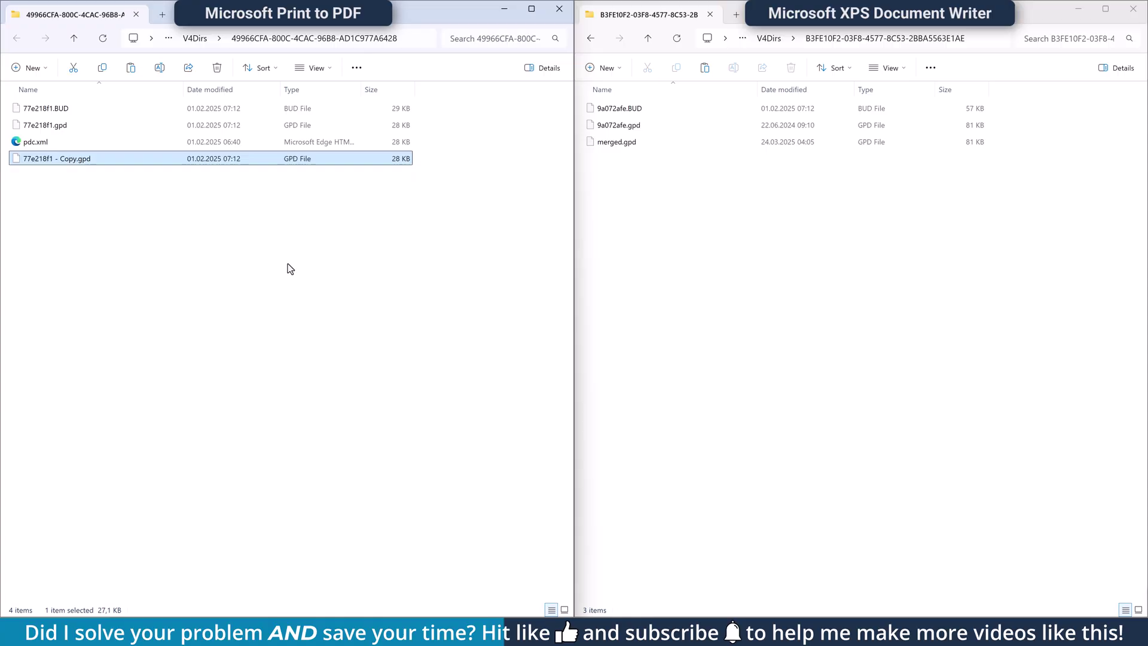
Search for Notepad and run it as administrator
{"action": "left_click", "coordinate": [76, 633]}
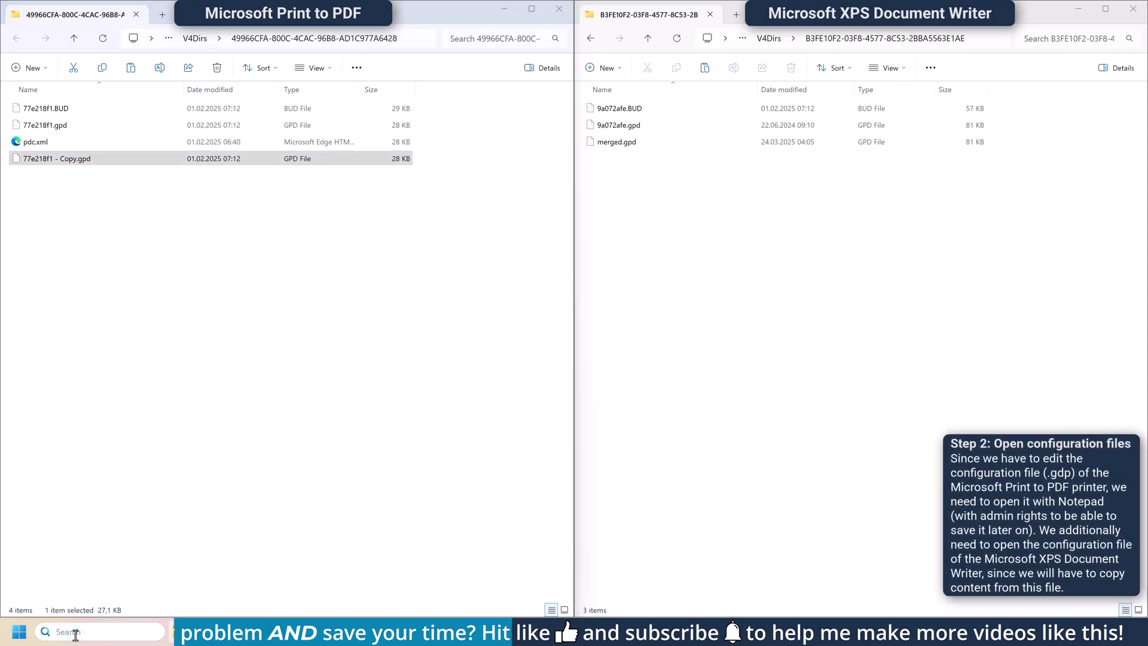
{"action": "type", "text": "notepad"}
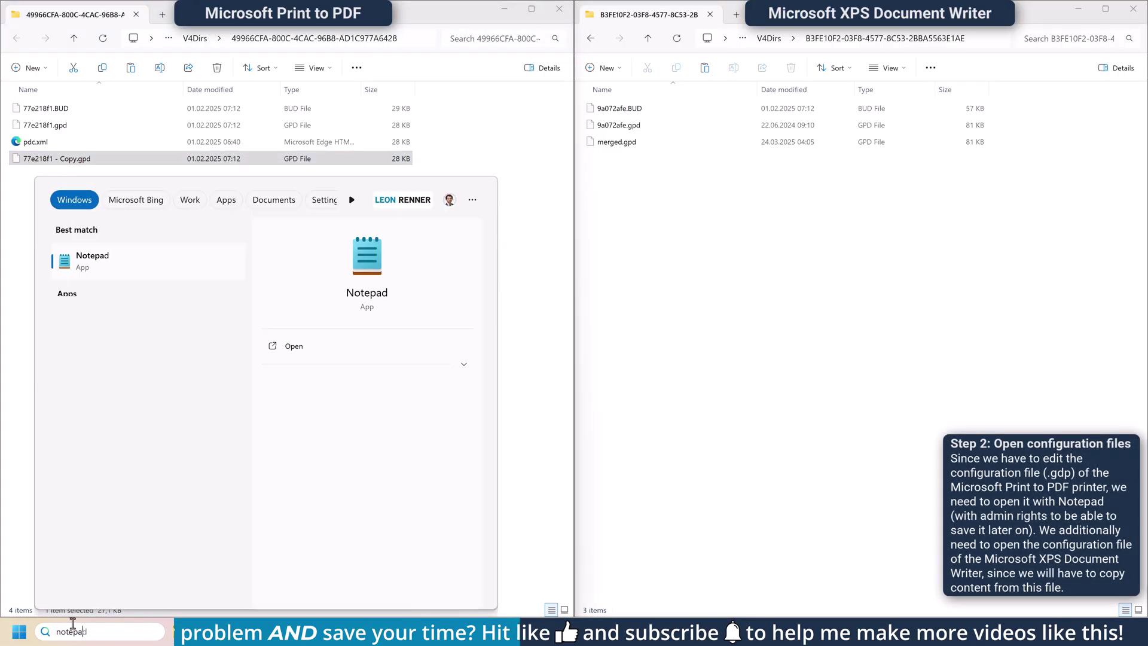
{"action": "right_click", "coordinate": [158, 271]}
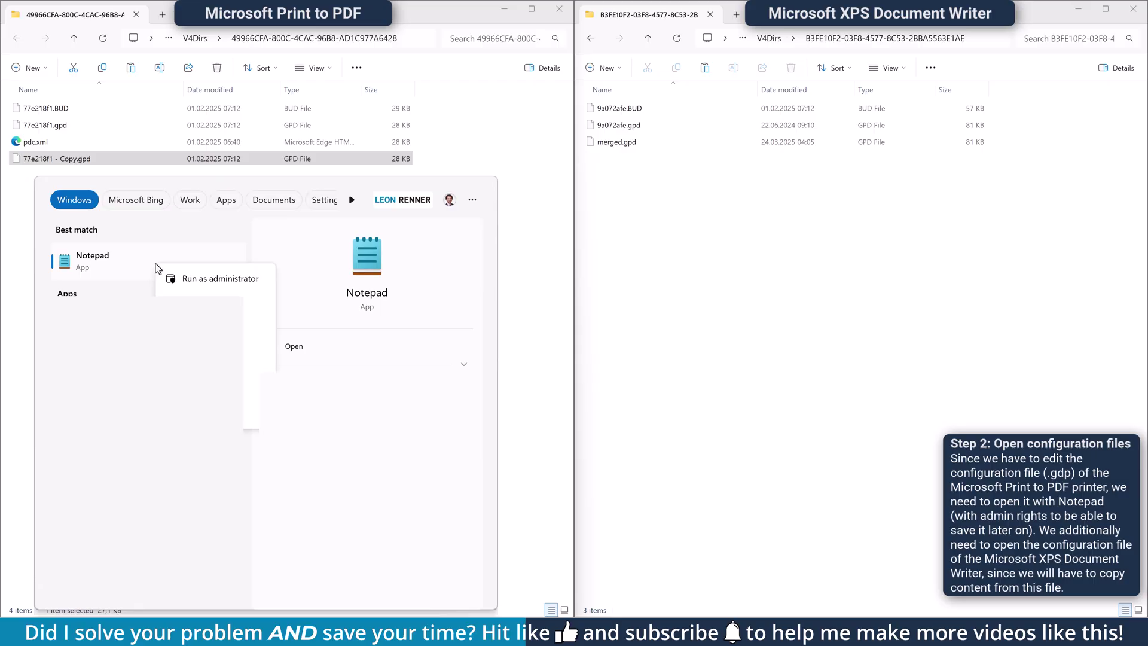
{"action": "left_click", "coordinate": [204, 280]}
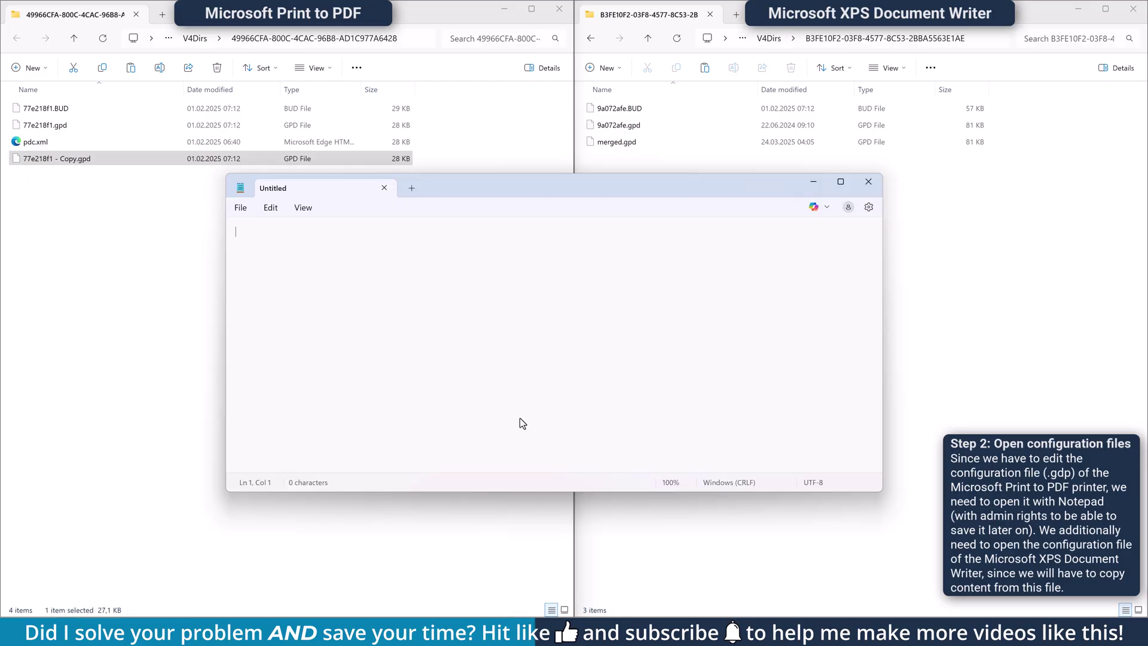
Bring up Notepad's Open dialog and copy the Print to PDF folder path from Explorer's address bar
{"action": "left_click", "coordinate": [241, 209]}
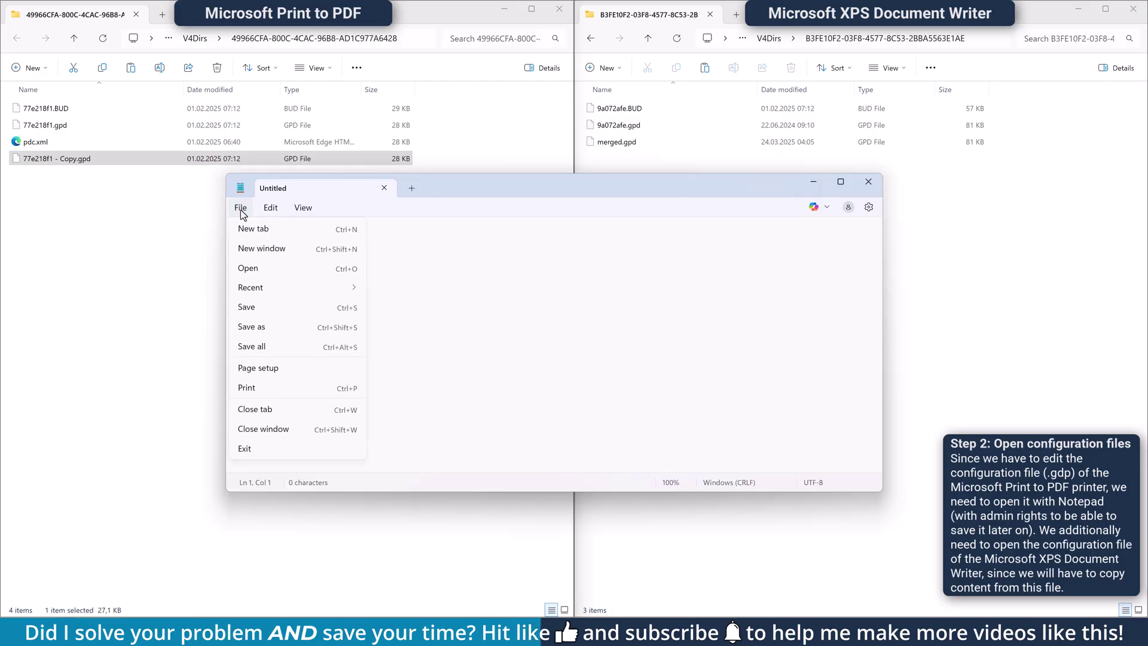
{"action": "left_click", "coordinate": [263, 267]}
{"action": "left_click", "coordinate": [417, 37]}
{"action": "key", "text": "ctrl+c"}
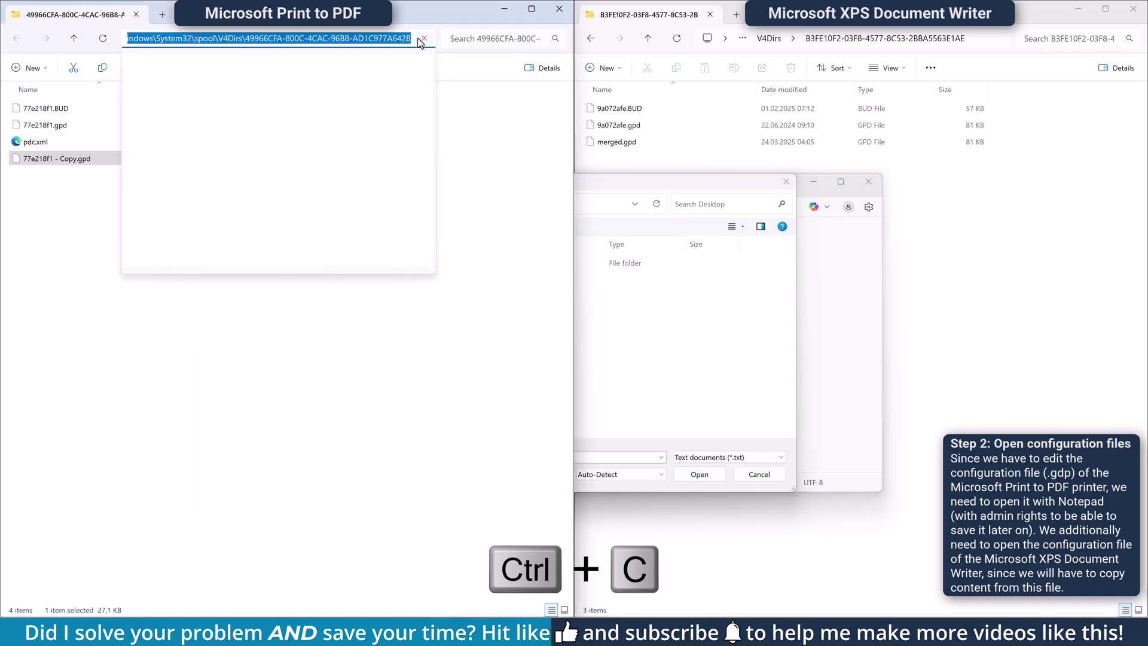
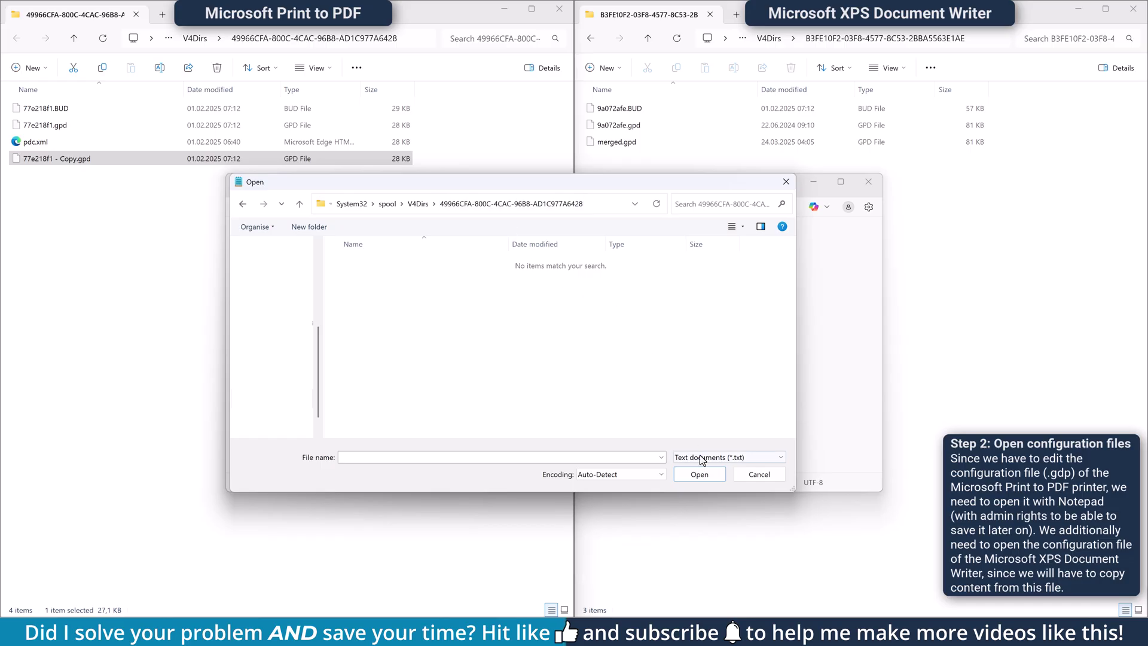
Open 77e218f1.gpd in Notepad with All files shown, closing the empty Untitled window
{"action": "left_click", "coordinate": [703, 459]}
{"action": "left_click", "coordinate": [694, 476]}
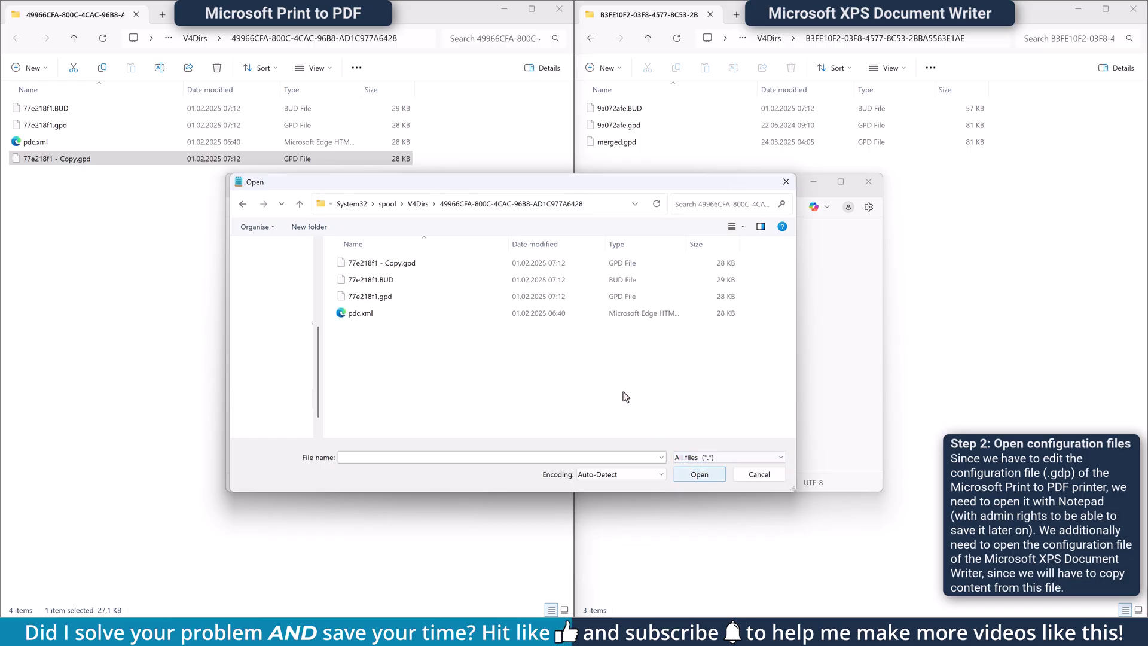
{"action": "left_click", "coordinate": [411, 300]}
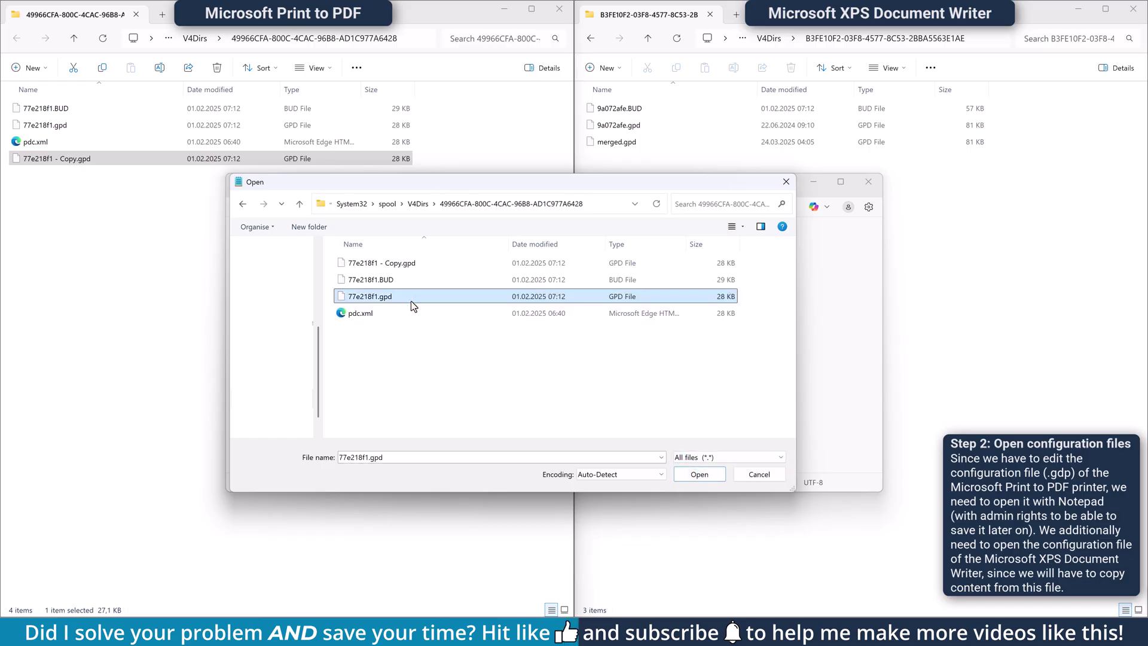
{"action": "left_click", "coordinate": [685, 473]}
{"action": "left_click", "coordinate": [869, 181]}
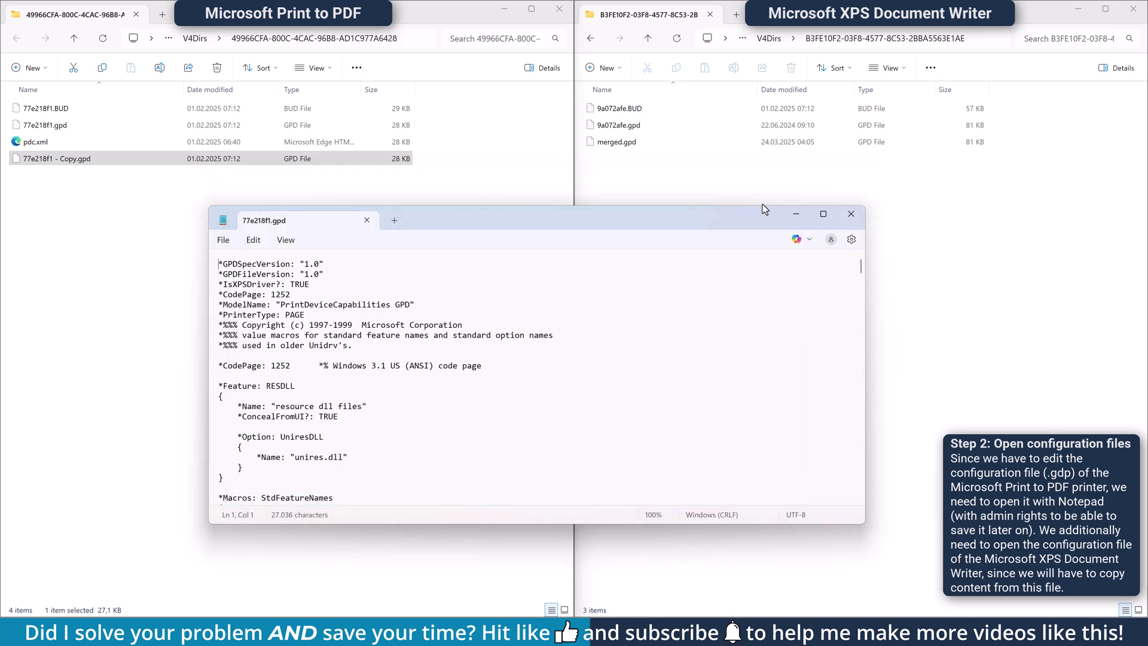
Move 77e218f1.gpd to the left and open the XPS file 9a072afe.gpd in Notepad beside it
{"action": "left_click_drag", "start_coordinate": [642, 219], "coordinate": [432, 205]}
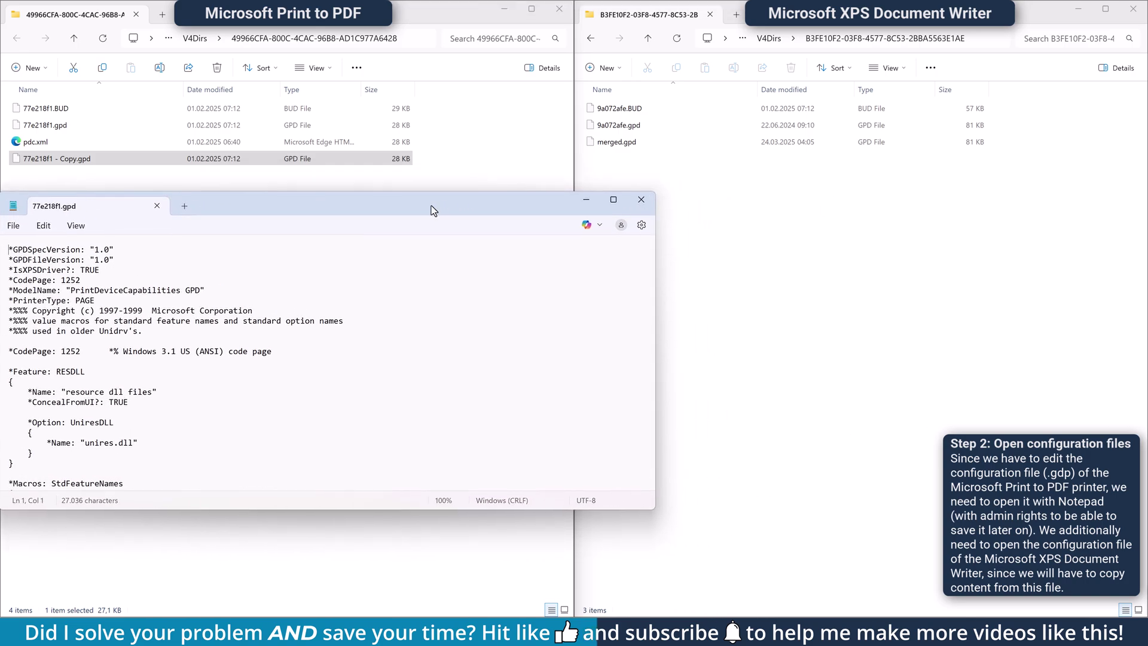
{"action": "left_click", "coordinate": [694, 178]}
{"action": "right_click", "coordinate": [631, 132]}
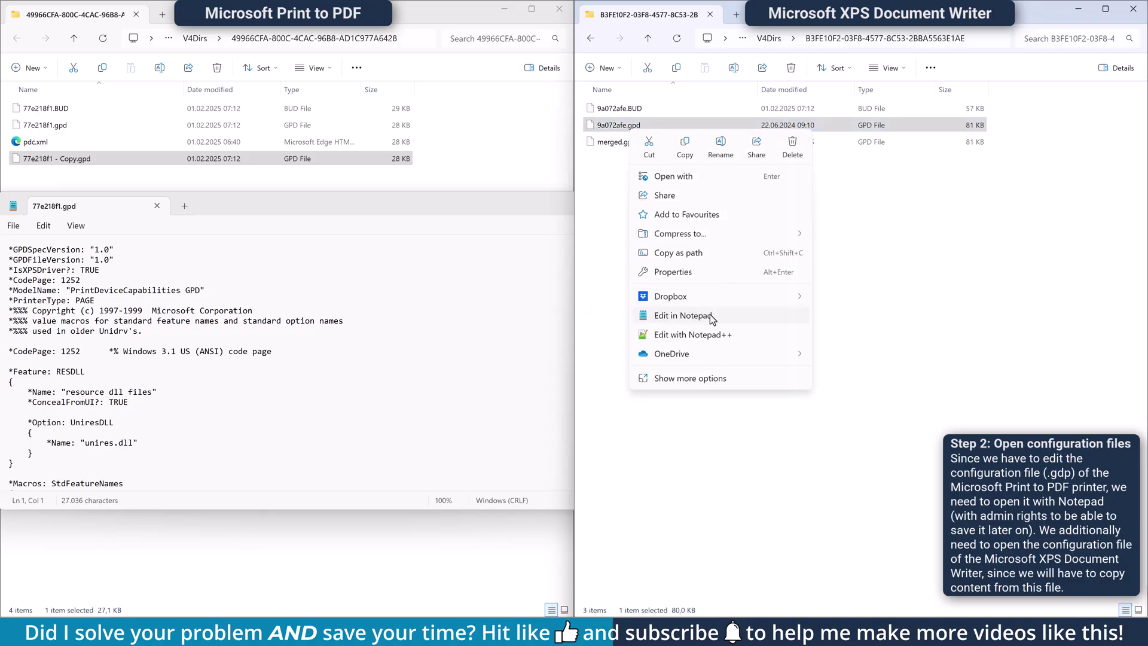
{"action": "left_click", "coordinate": [712, 317]}
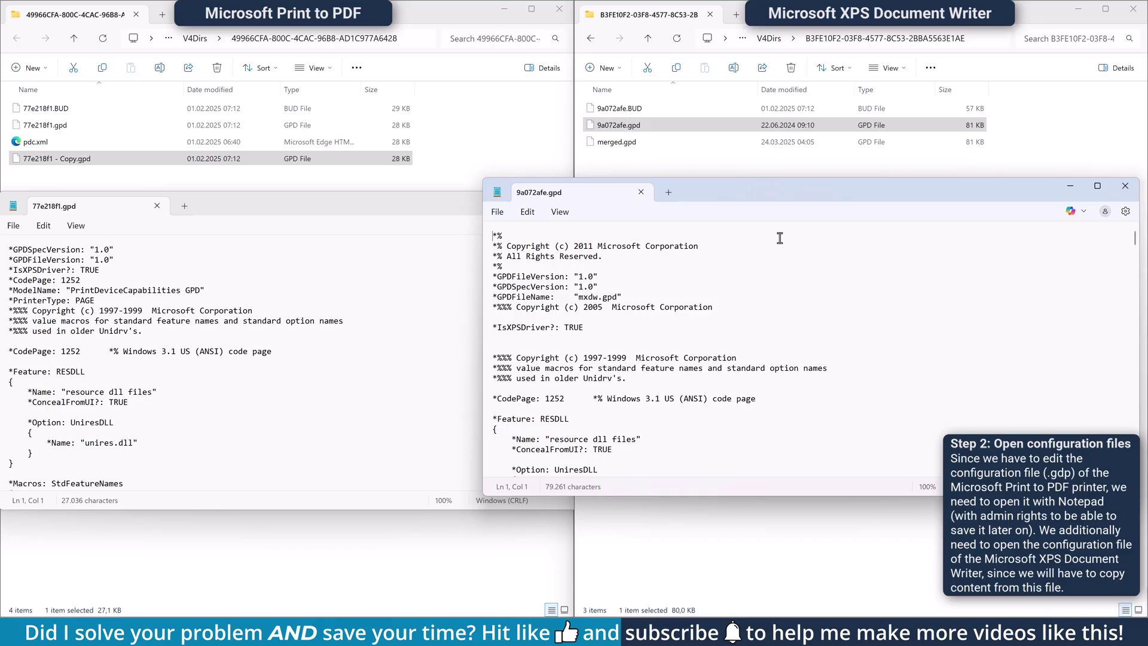
Delete the entire Print to PDF configuration from 77e218f1.gpd
{"action": "left_click", "coordinate": [290, 272]}
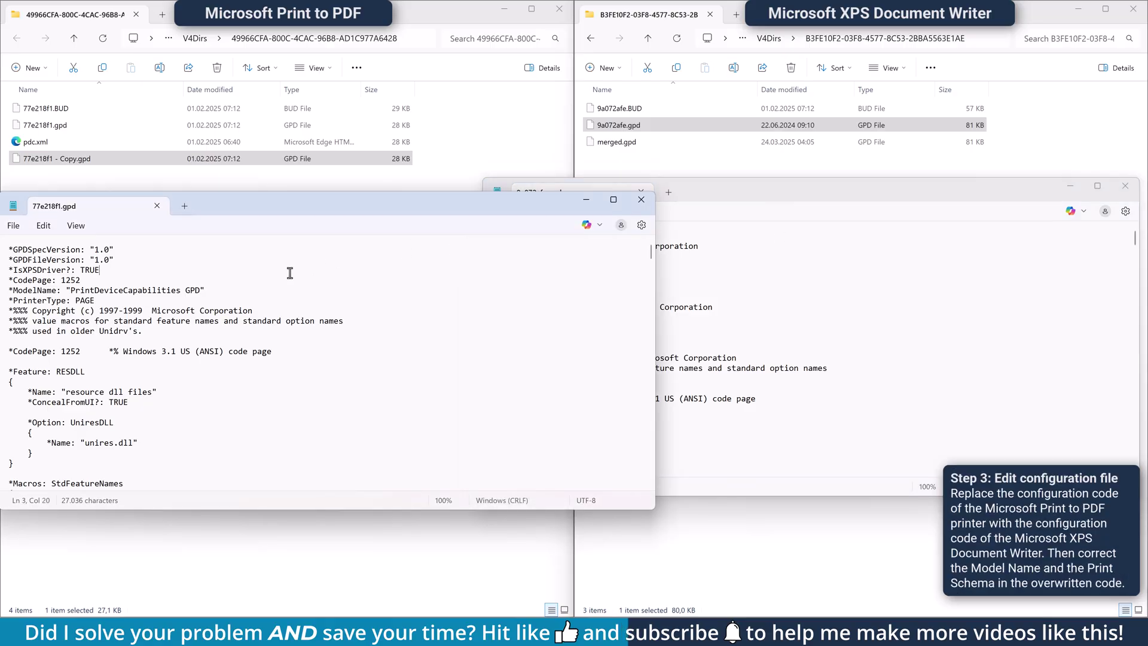
{"action": "key", "text": "ctrl+a"}
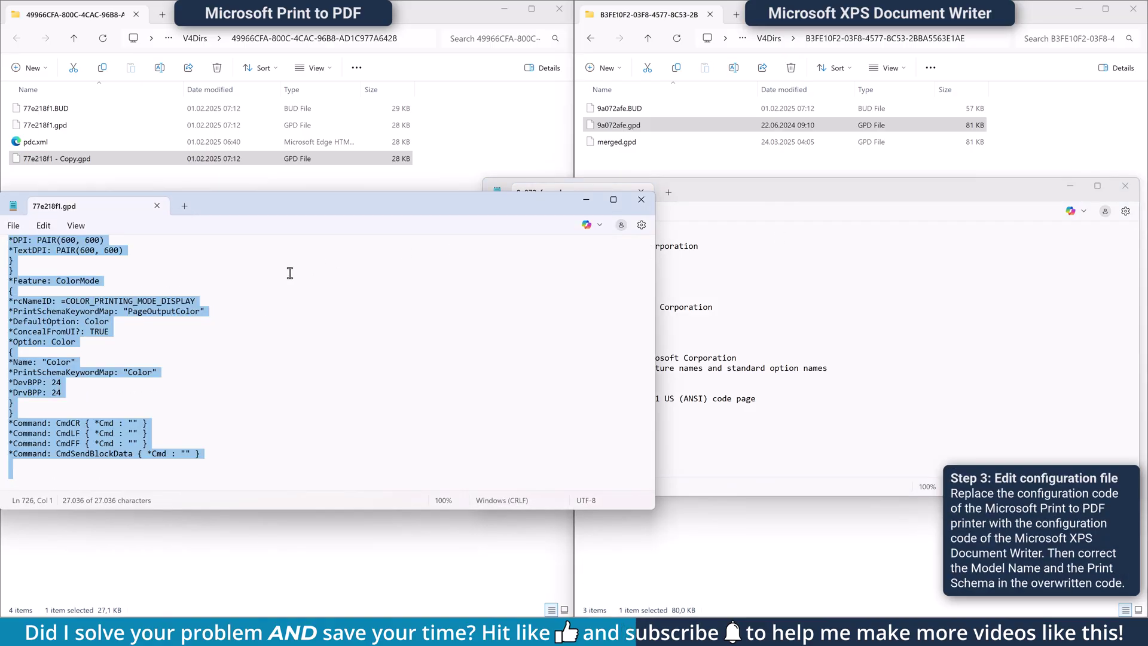
{"action": "key", "text": "Delete"}
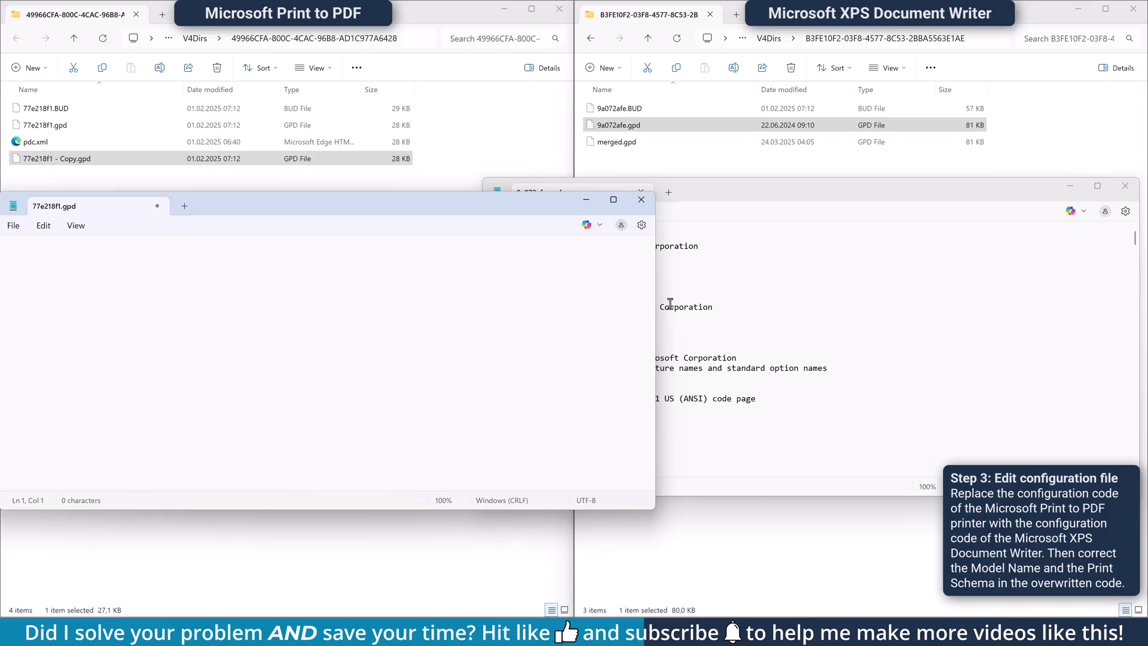
Copy all of 9a072afe.gpd's XPS code and paste it into the emptied 77e218f1.gpd
{"action": "left_click", "coordinate": [789, 304]}
{"action": "key", "text": "ctrl+a"}
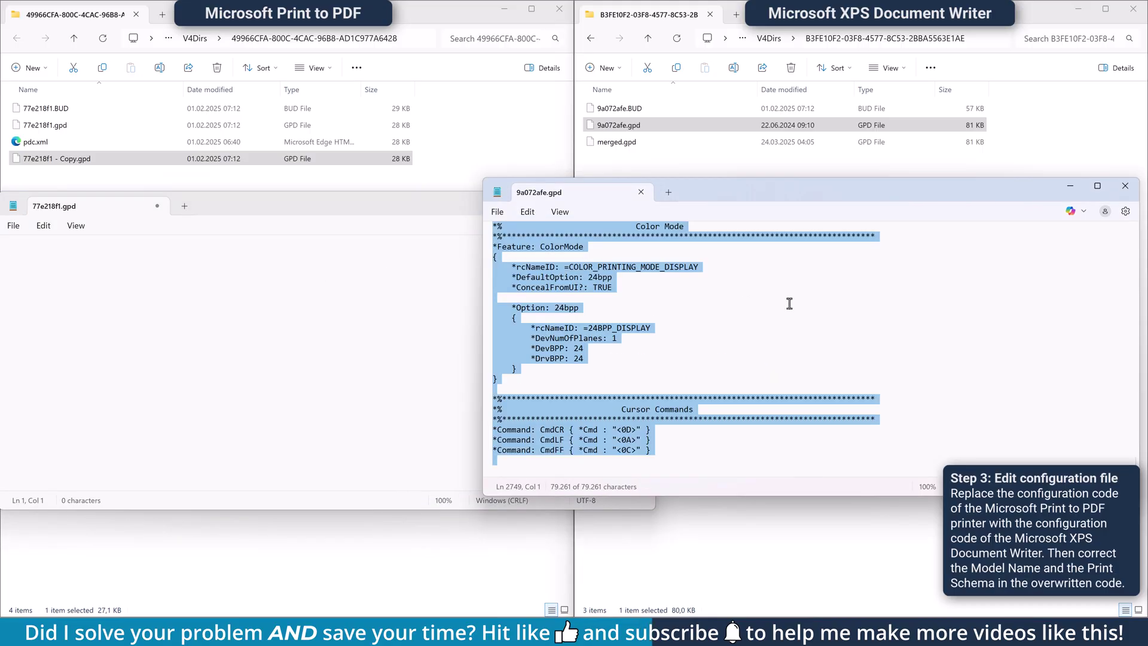
{"action": "key", "text": "ctrl+c"}
{"action": "left_click", "coordinate": [356, 303]}
{"action": "key", "text": "ctrl+v"}
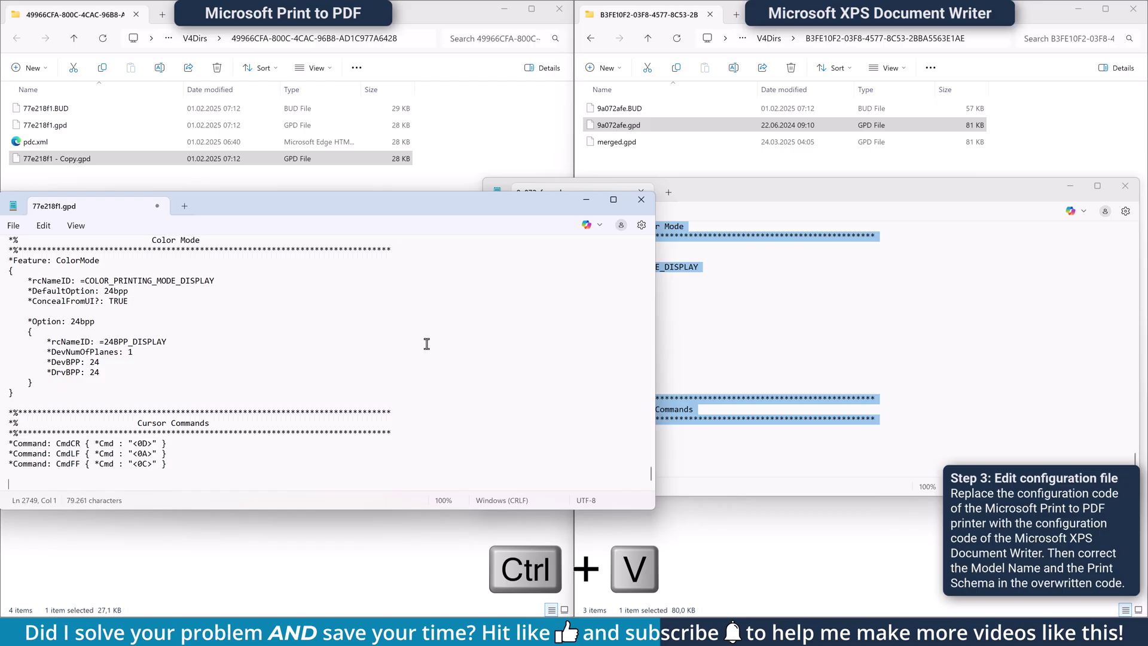
{"action": "left_click_drag", "start_coordinate": [651, 476], "coordinate": [589, 260]}
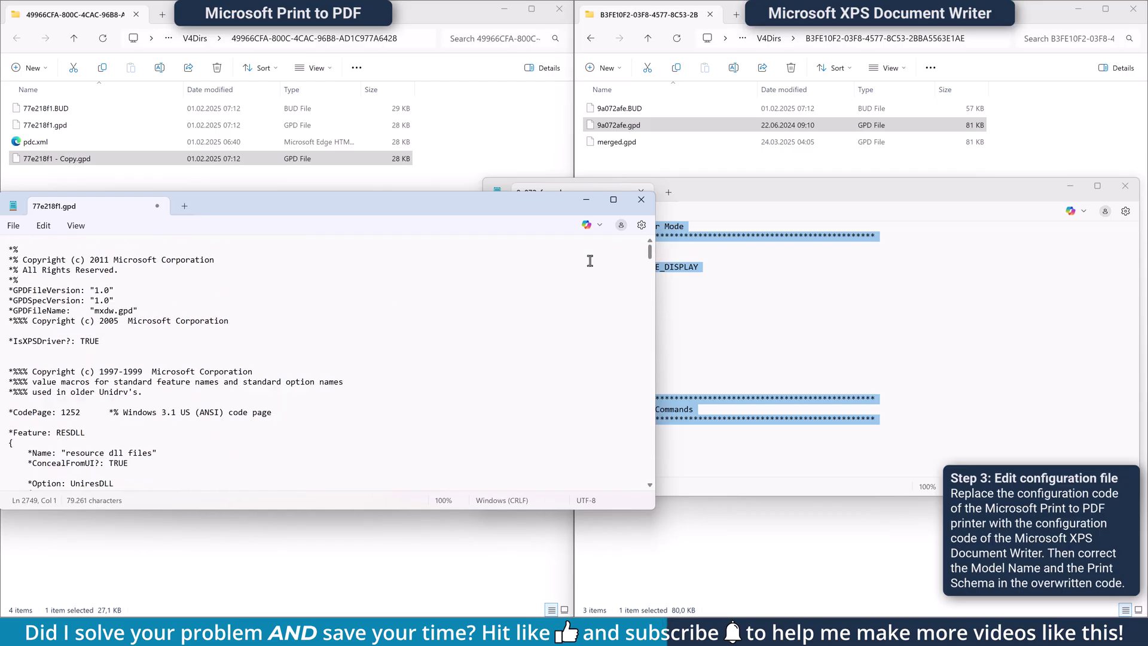
{"action": "left_click", "coordinate": [195, 347]}
{"action": "scroll", "coordinate": [196, 352], "scroll_direction": "down", "scroll_amount": 20}
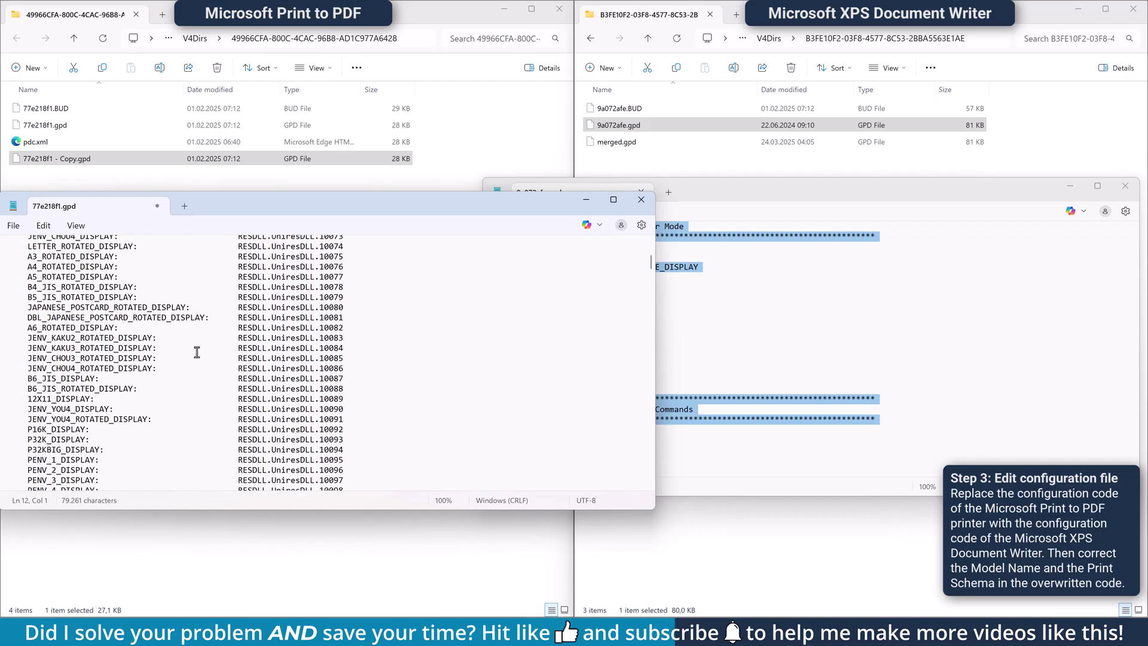
{"action": "scroll", "coordinate": [197, 352], "scroll_direction": "up", "scroll_amount": 6}
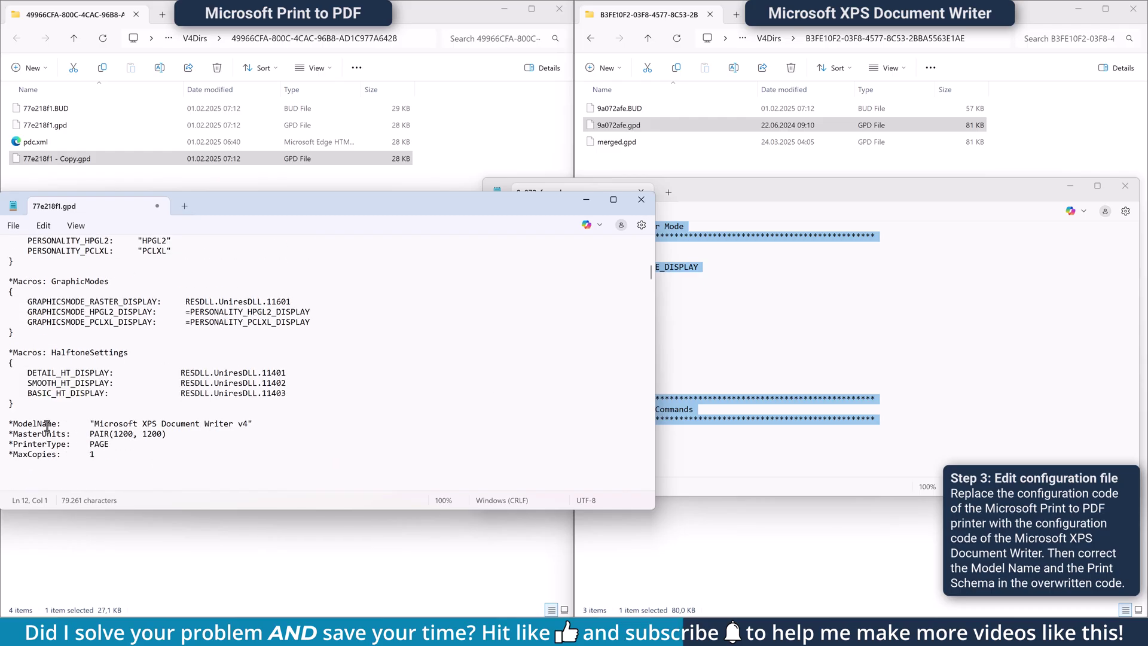
From the 77e218f1 - Copy.gpd backup, replace the ModelName with PrintDeviceCapabilities GPD
{"action": "left_click", "coordinate": [66, 160]}
{"action": "right_click", "coordinate": [65, 160]}
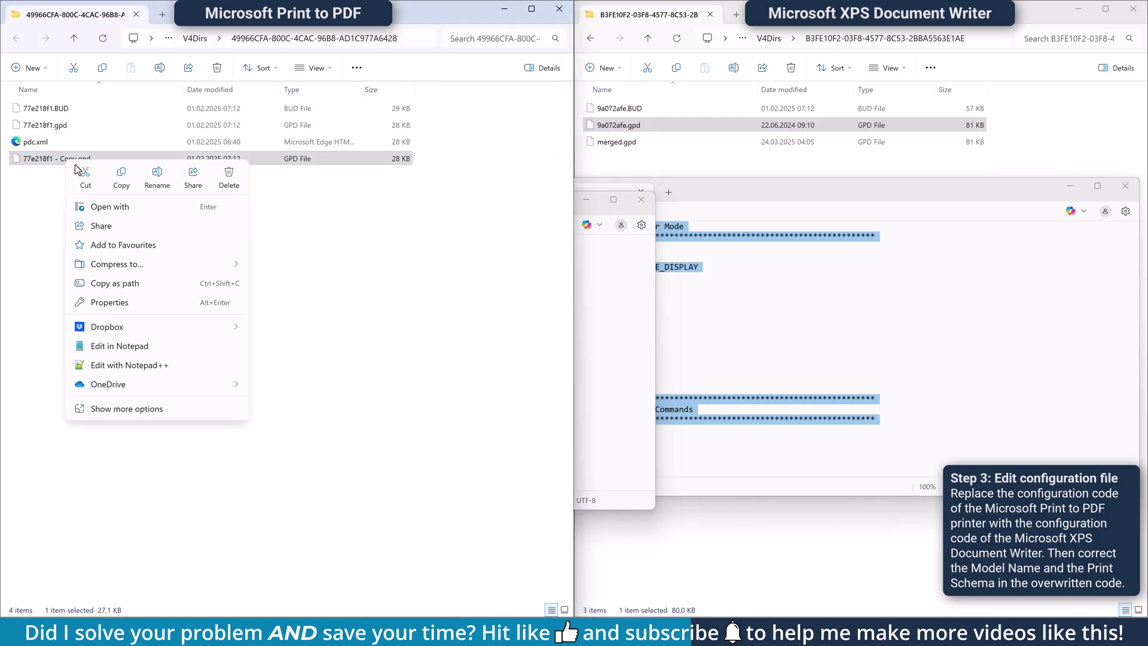
{"action": "left_click", "coordinate": [129, 347]}
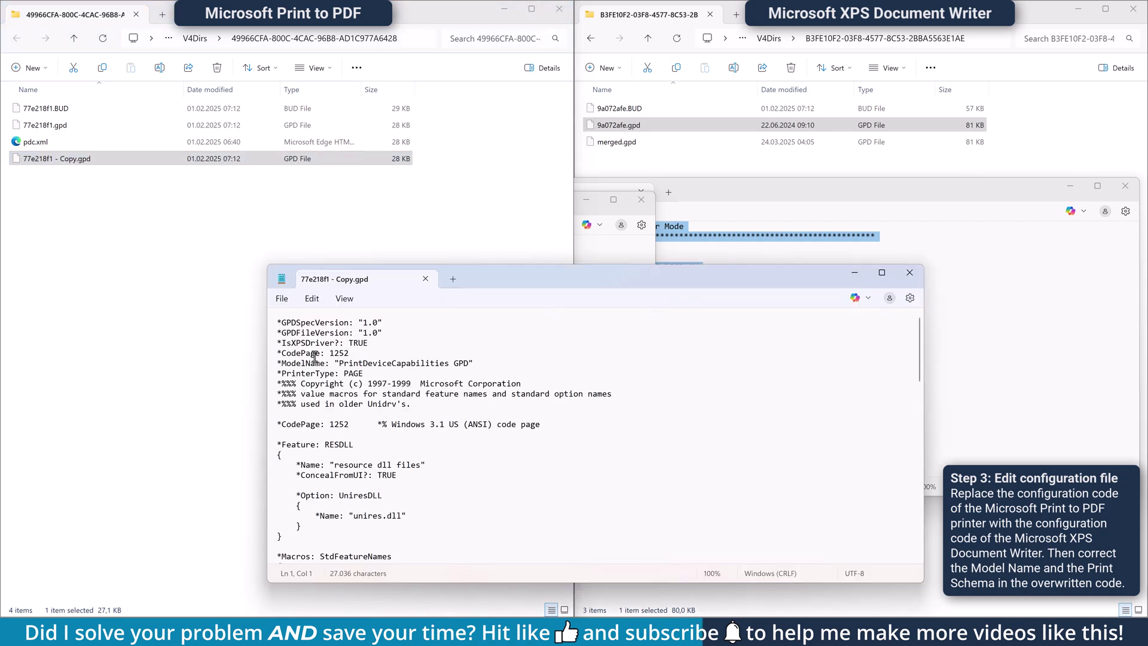
{"action": "left_click_drag", "start_coordinate": [334, 363], "coordinate": [476, 363]}
{"action": "key", "text": "ctrl+c"}
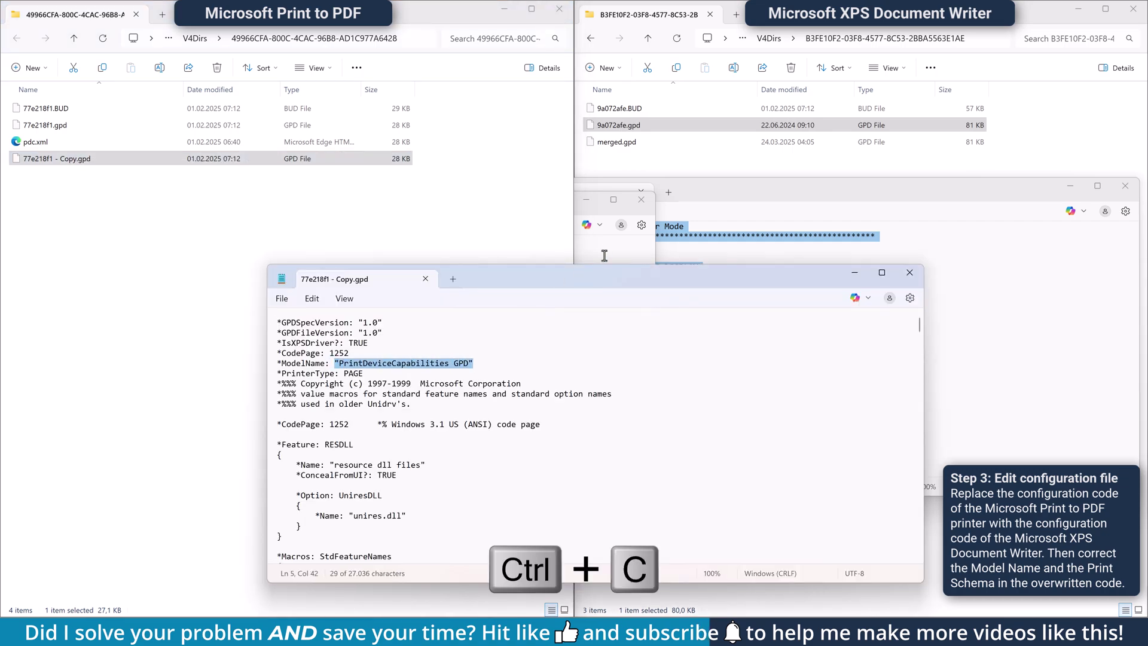
{"action": "left_click", "coordinate": [605, 248]}
{"action": "left_click_drag", "start_coordinate": [89, 424], "coordinate": [250, 425]}
{"action": "key", "text": "ctrl+v"}
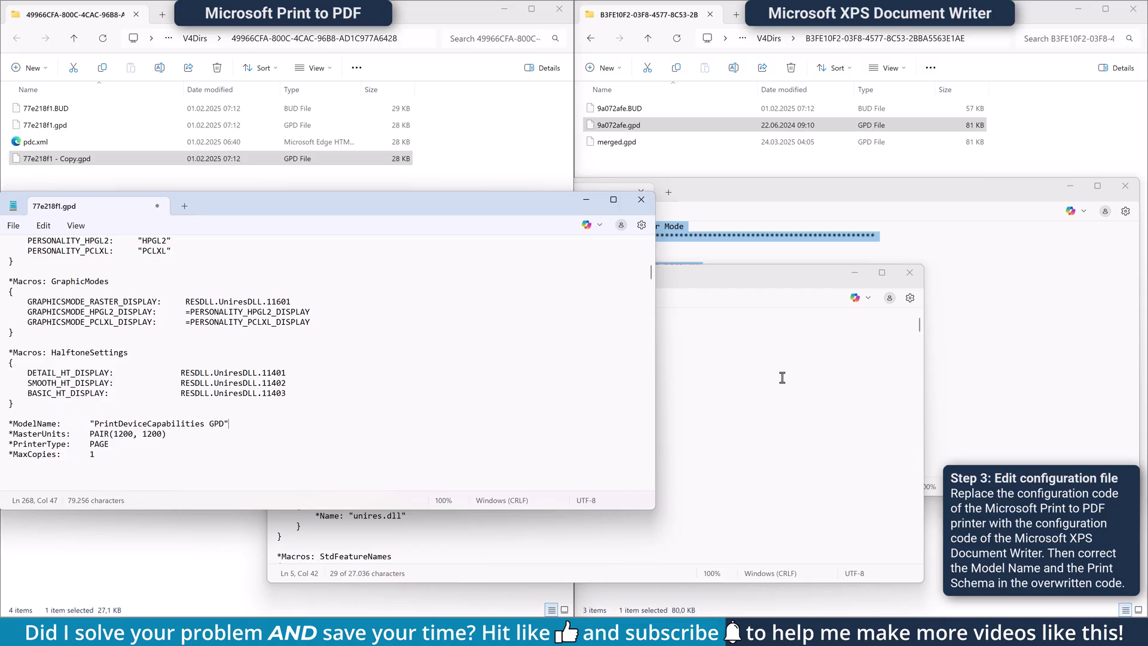
Replace the PrintSchemaPrivateNamespaceURI value with the backup's Print to PDF namespace URL
{"action": "left_click", "coordinate": [720, 375]}
{"action": "left_click_drag", "start_coordinate": [920, 325], "coordinate": [920, 551]}
{"action": "scroll", "coordinate": [417, 363], "scroll_direction": "up", "scroll_amount": 2}
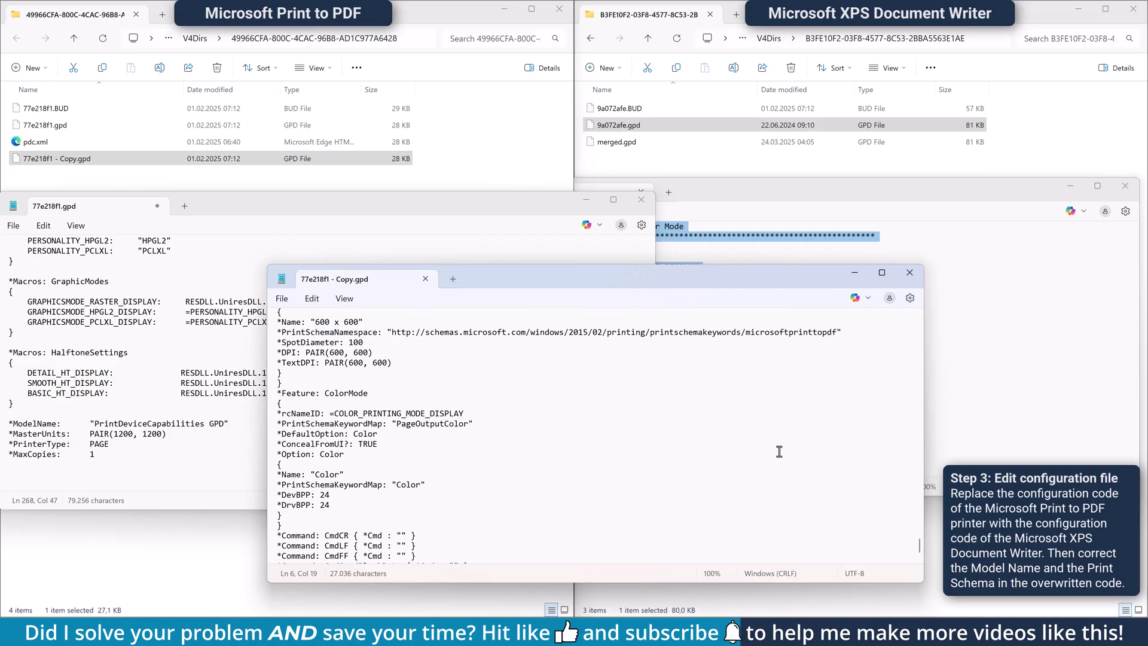
{"action": "left_click_drag", "start_coordinate": [387, 355], "coordinate": [842, 356]}
{"action": "key", "text": "ctrl+c"}
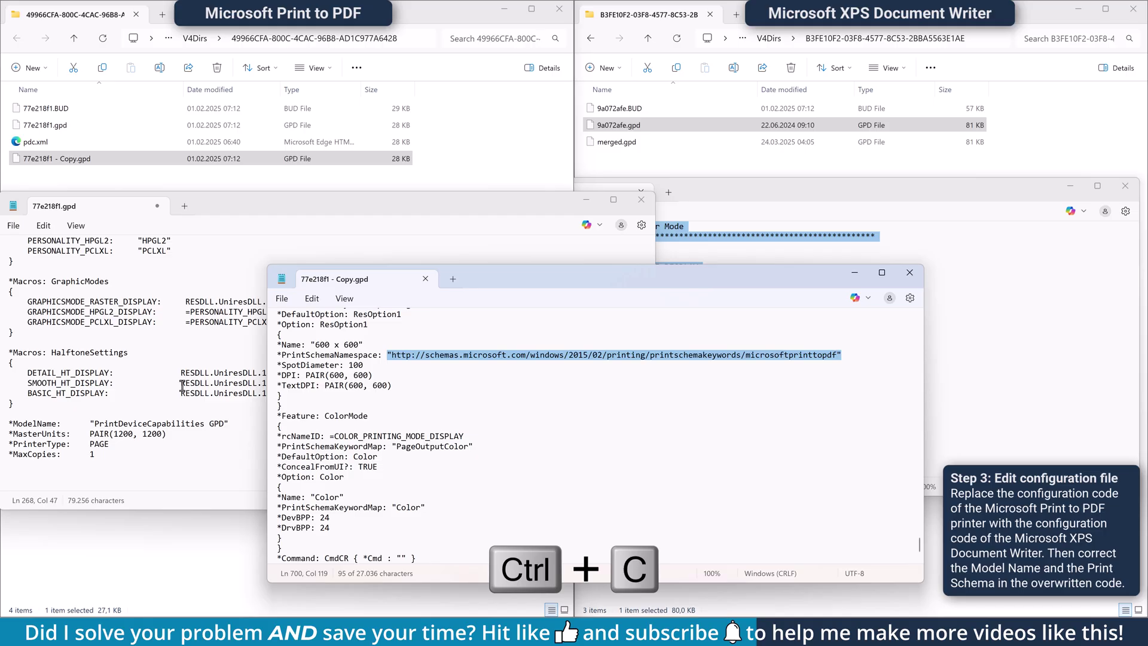
{"action": "left_click", "coordinate": [180, 383]}
{"action": "scroll", "coordinate": [378, 381], "scroll_direction": "down", "scroll_amount": 3}
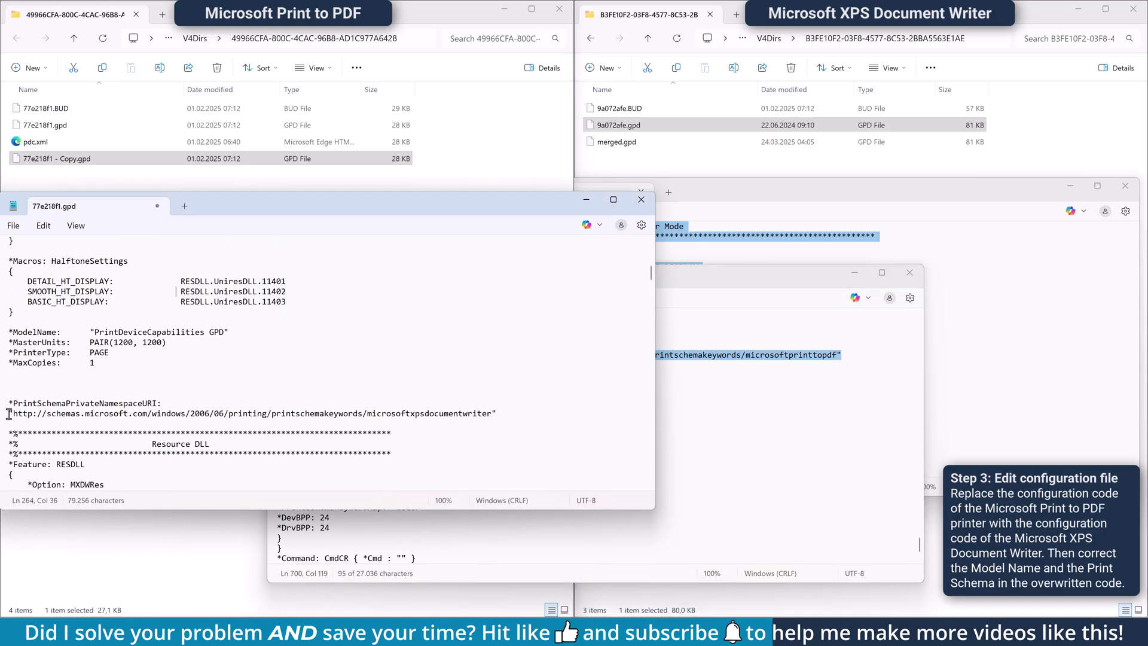
{"action": "left_click_drag", "start_coordinate": [7, 414], "coordinate": [126, 414]}
{"action": "left_click_drag", "start_coordinate": [439, 413], "coordinate": [494, 412]}
{"action": "key", "text": "ctrl+v"}
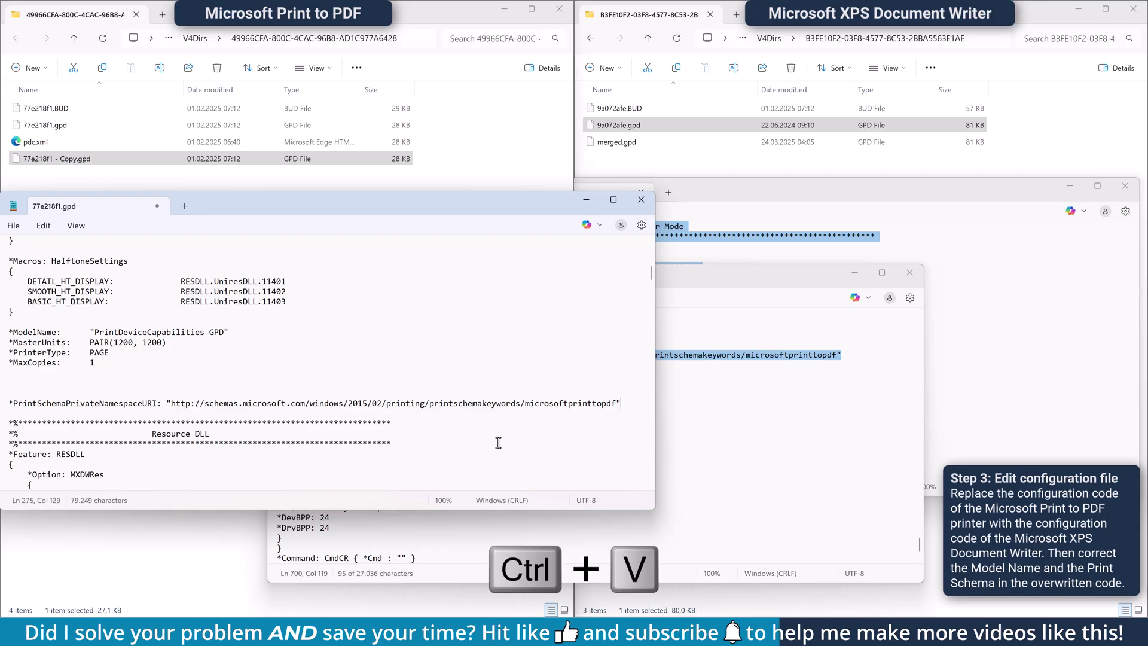
Save 77e218f1.gpd and close it along with the backup copy
{"action": "left_click", "coordinate": [15, 227]}
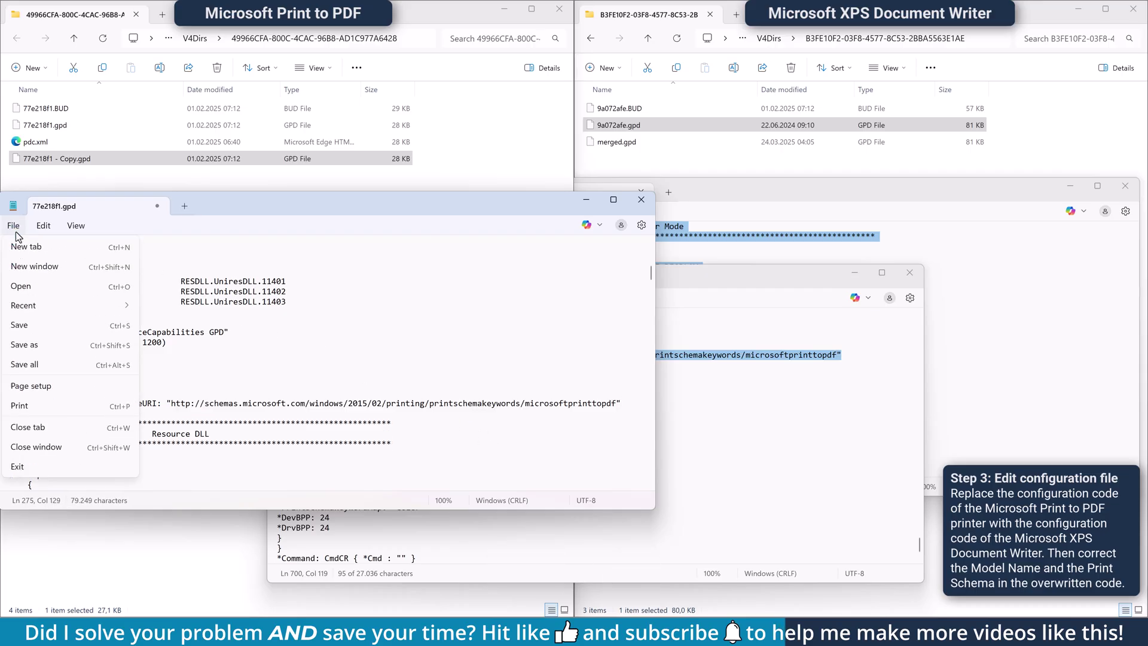
{"action": "left_click", "coordinate": [28, 326]}
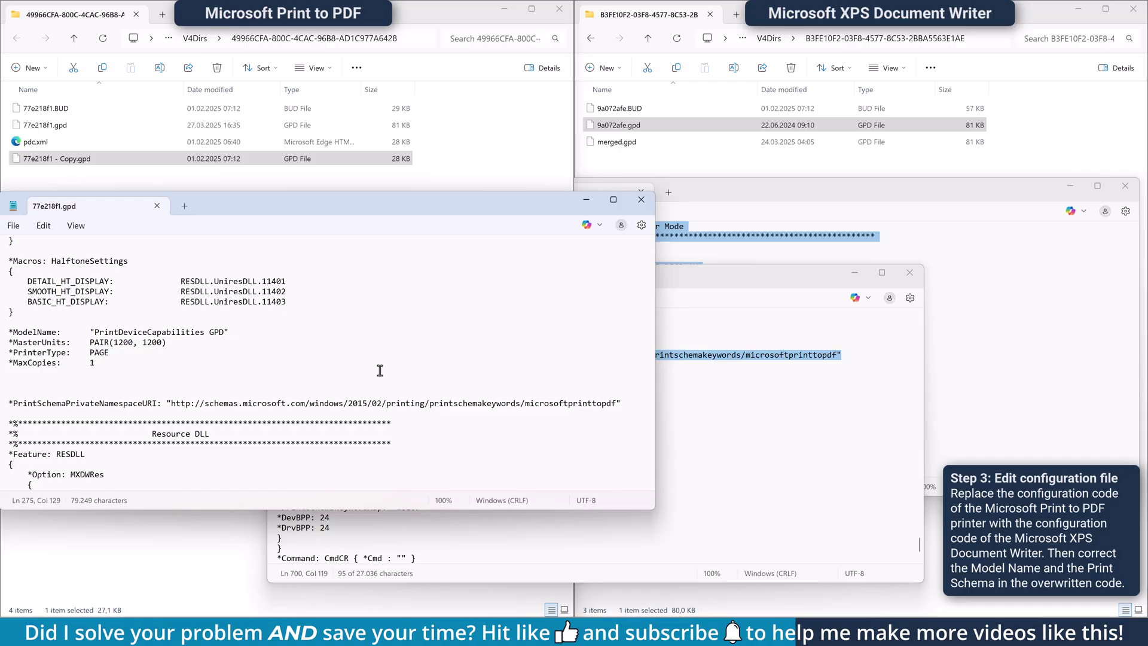
{"action": "left_click", "coordinate": [641, 199]}
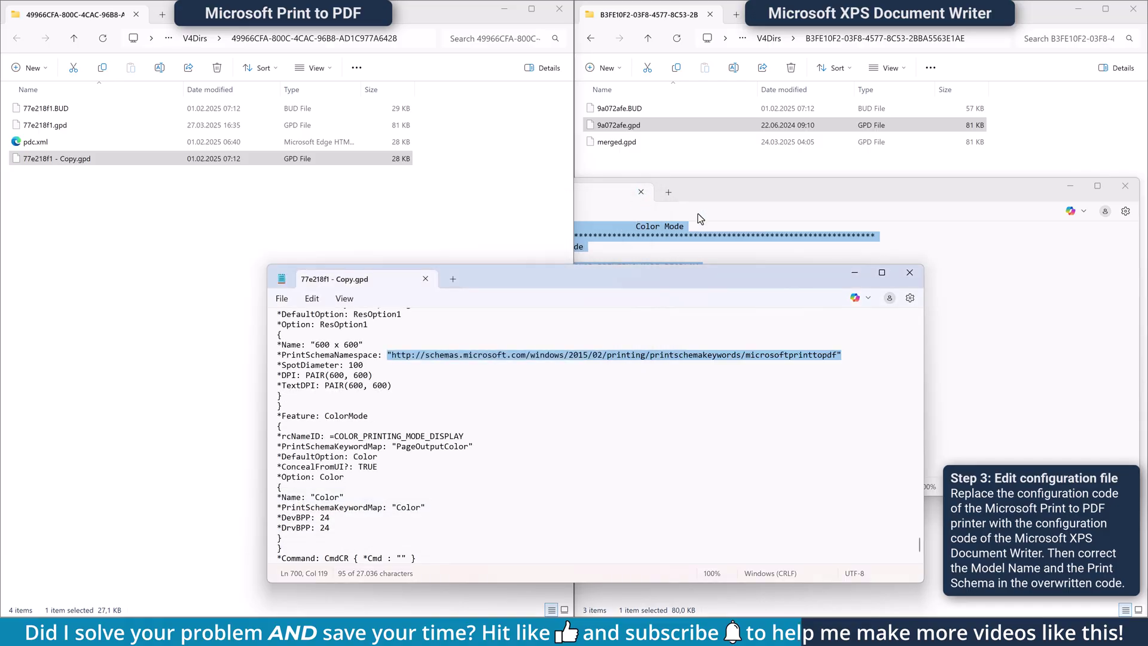
{"action": "left_click", "coordinate": [910, 272]}
{"action": "left_click", "coordinate": [913, 274]}
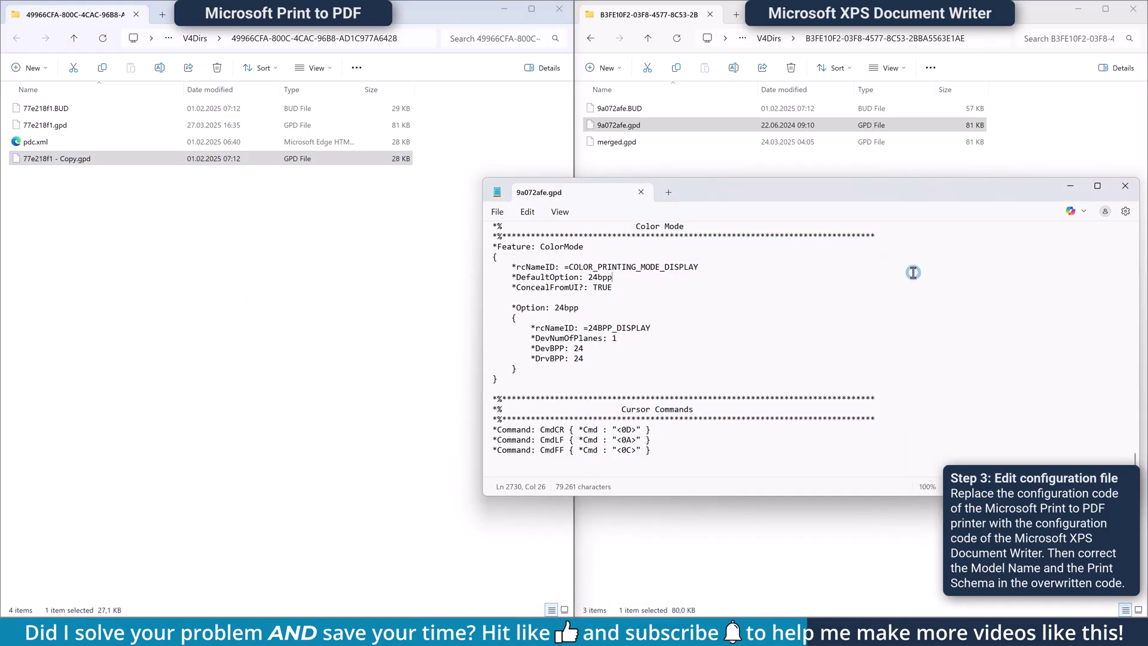
Close 9a072afe.gpd and browse the Print to PDF paper sizes in Word's Advanced Options
{"action": "left_click", "coordinate": [1124, 186]}
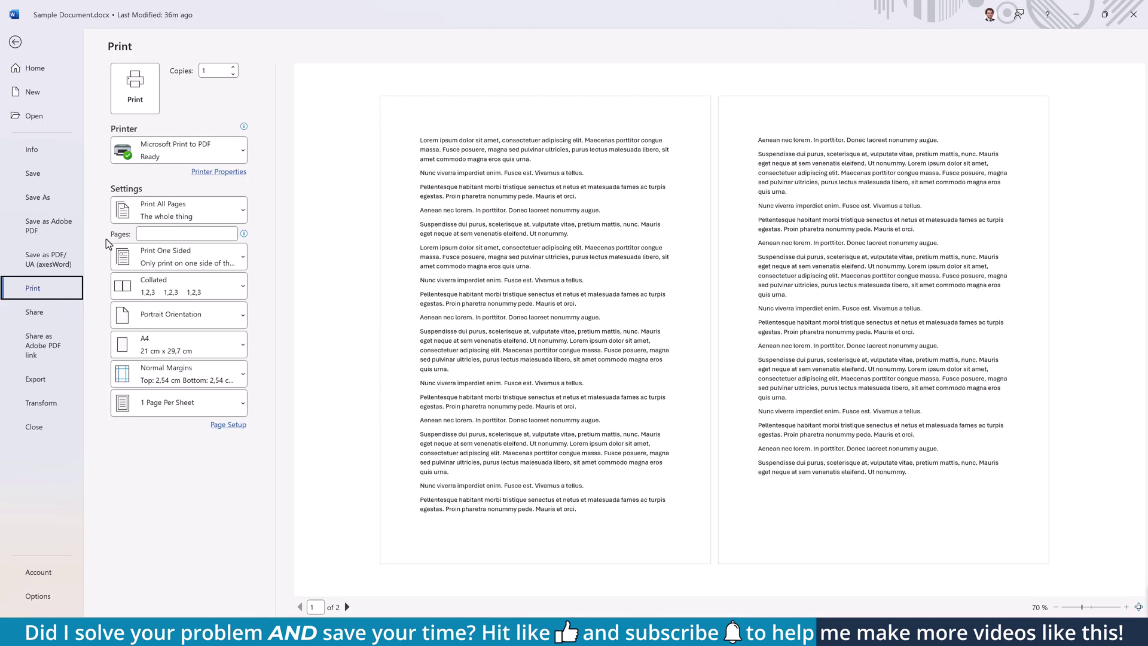
{"action": "left_click", "coordinate": [209, 174]}
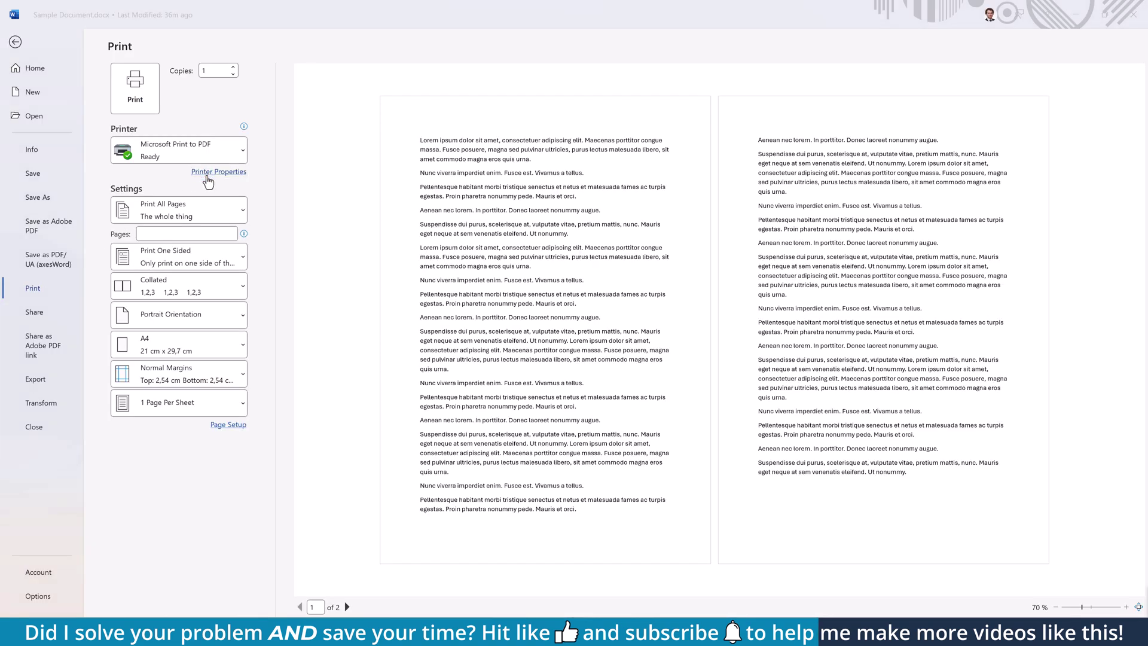
{"action": "left_click", "coordinate": [272, 272]}
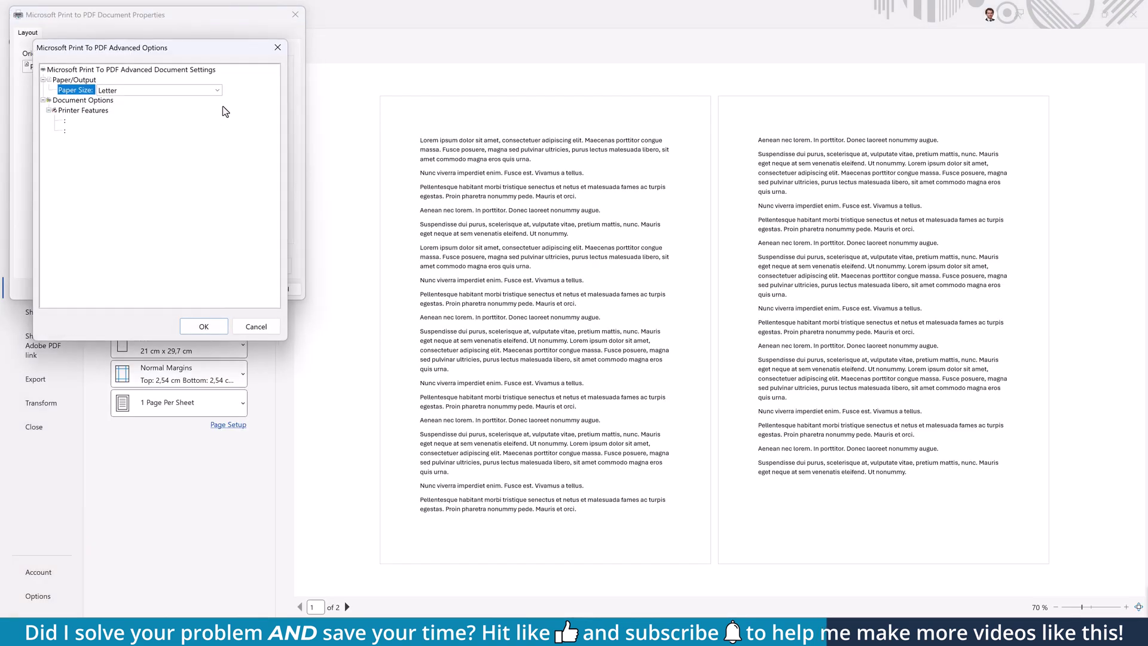
{"action": "left_click", "coordinate": [218, 91]}
{"action": "left_click_drag", "start_coordinate": [218, 326], "coordinate": [224, 125]}
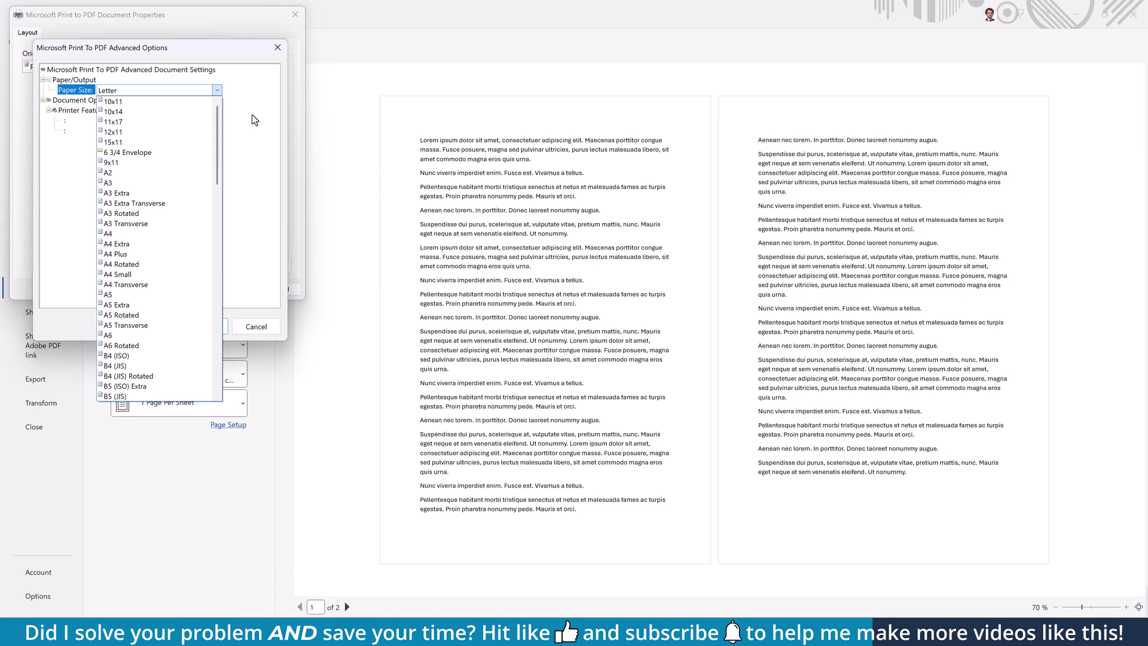
Close the Paper Size list, Advanced Options and Document Properties without changes
{"action": "left_click", "coordinate": [255, 120]}
{"action": "left_click", "coordinate": [278, 47]}
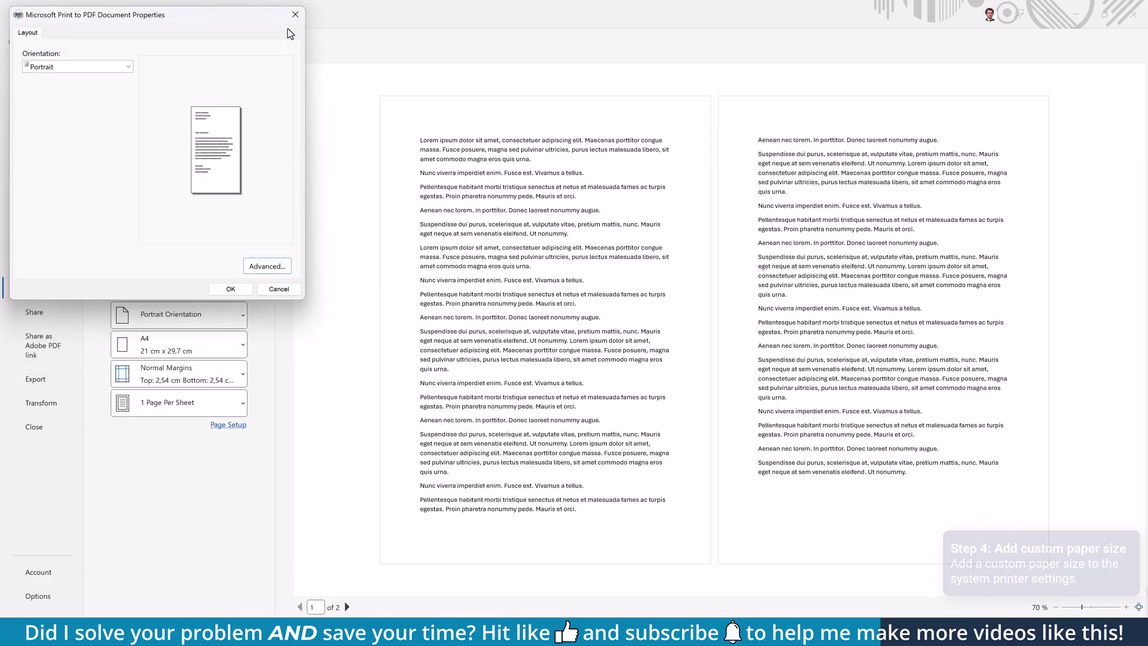
{"action": "left_click", "coordinate": [296, 15]}
Leave Word's Print view and open Print server properties from Printers & scanners settings
{"action": "left_click", "coordinate": [15, 42]}
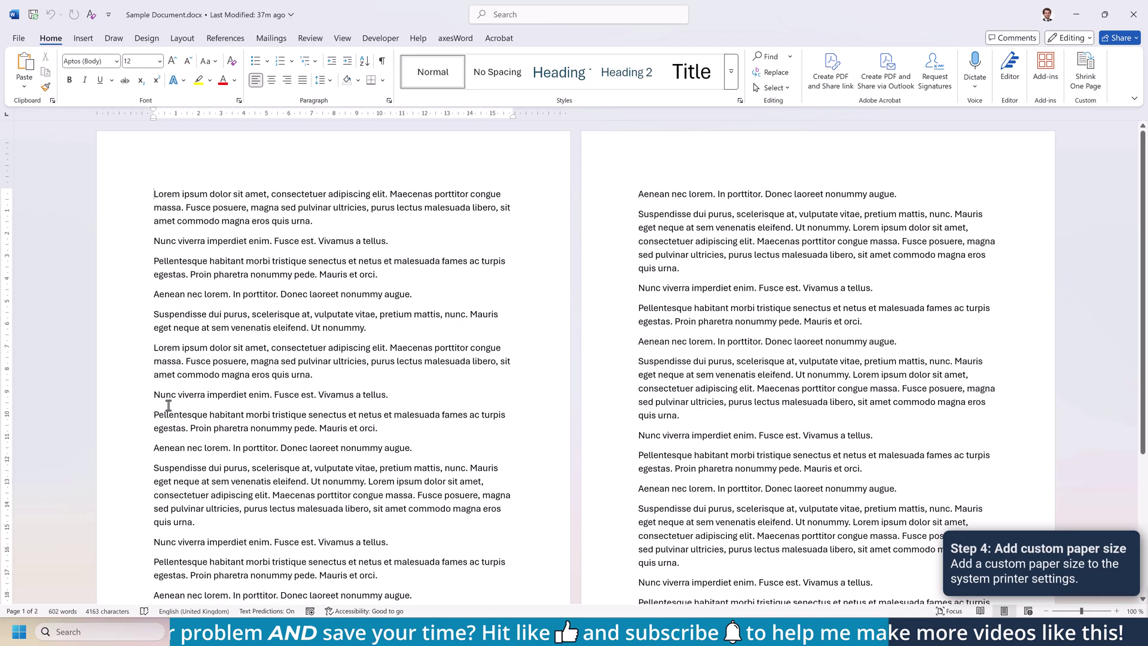
{"action": "left_click", "coordinate": [100, 626]}
{"action": "type", "text": "printe"}
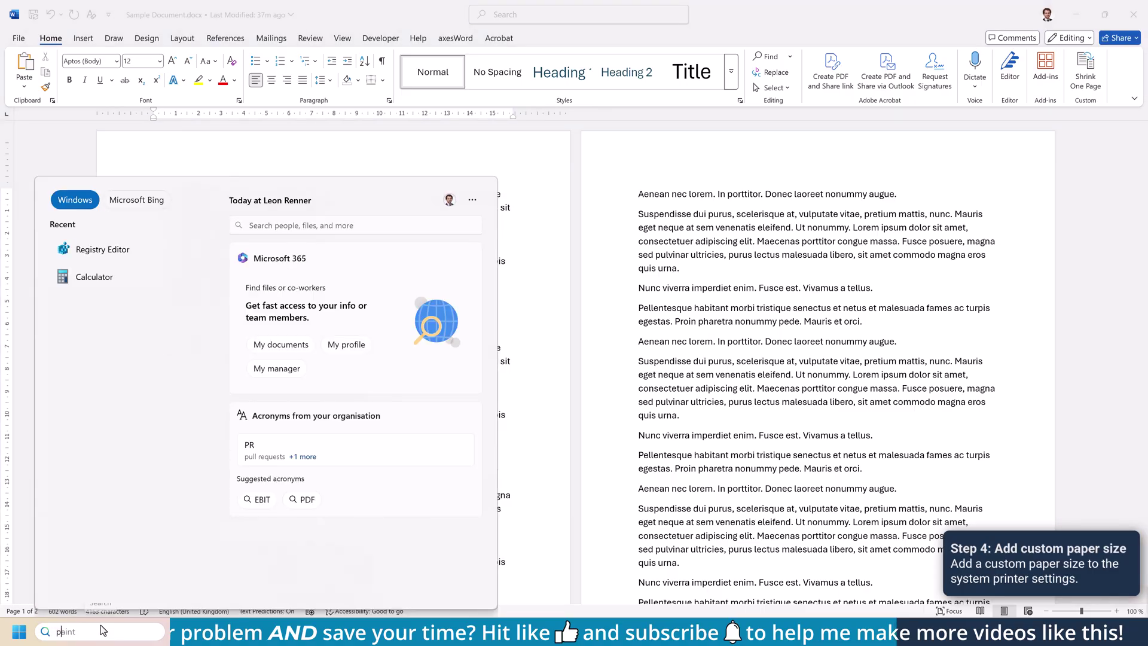
{"action": "left_click", "coordinate": [116, 267]}
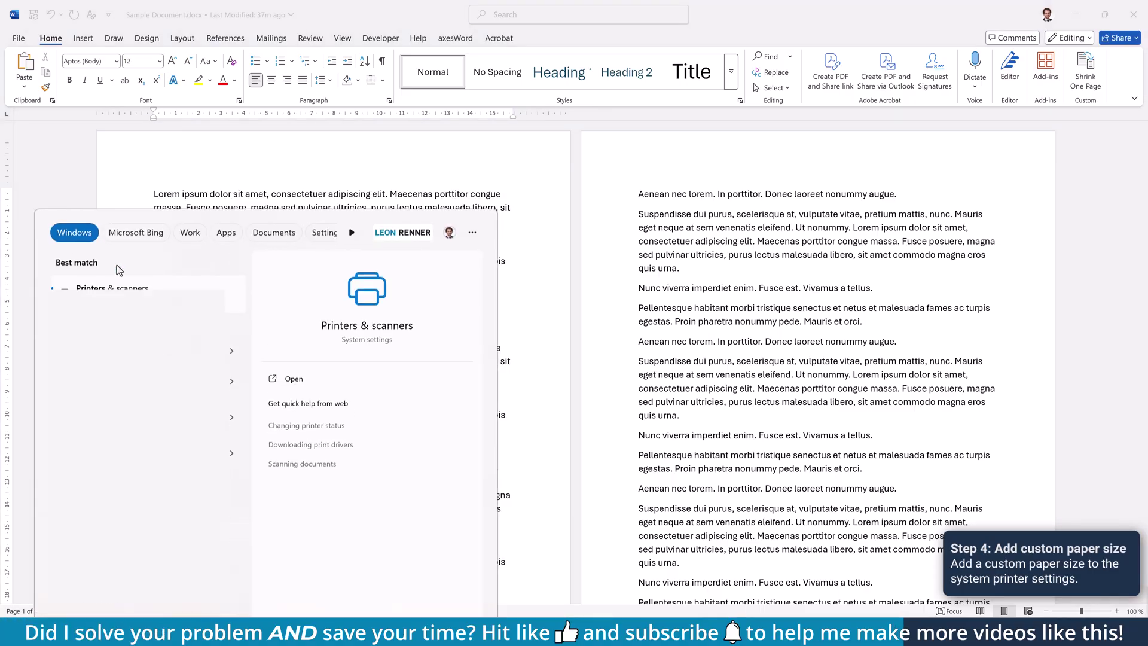
{"action": "scroll", "coordinate": [465, 359], "scroll_direction": "down", "scroll_amount": 3}
{"action": "scroll", "coordinate": [465, 359], "scroll_direction": "down", "scroll_amount": 2}
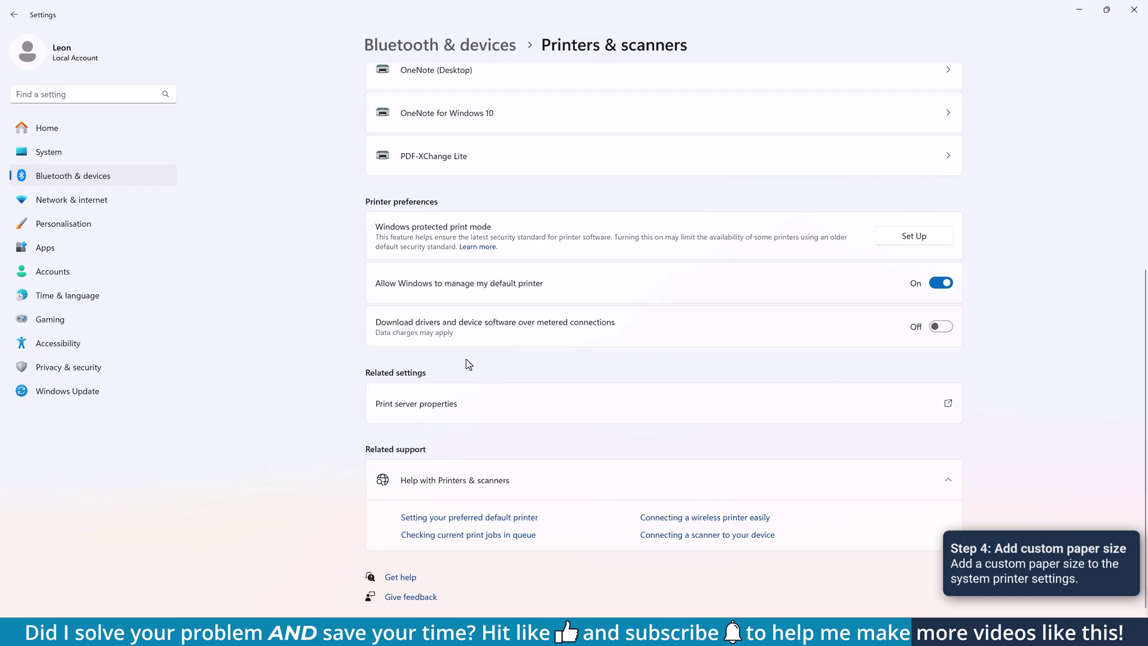
{"action": "left_click", "coordinate": [453, 406]}
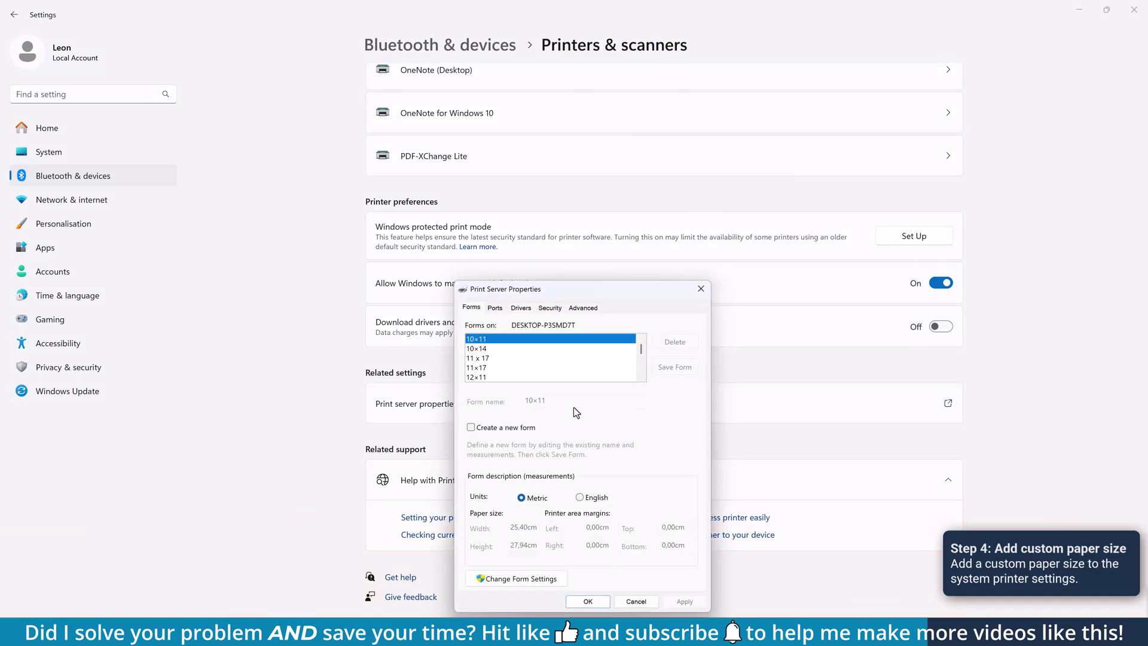
Create a new form named Custom 10 x 10 measuring 10 cm by 10 cm
{"action": "left_click", "coordinate": [471, 428]}
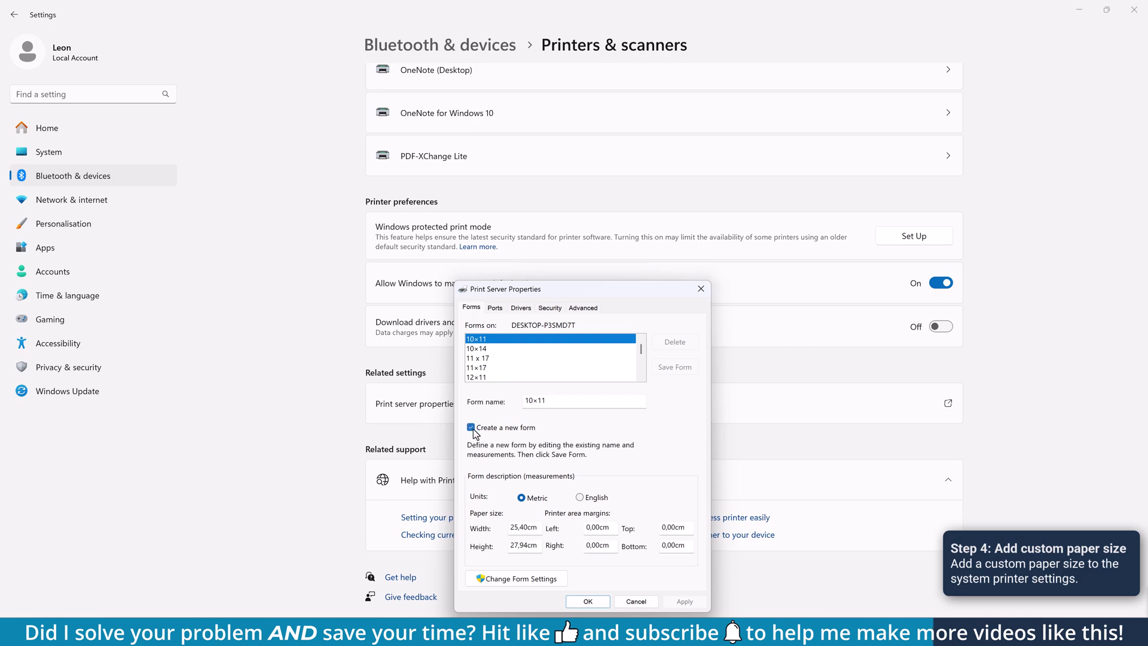
{"action": "double_click", "coordinate": [559, 401]}
{"action": "type", "text": "Custom 10 x 10"}
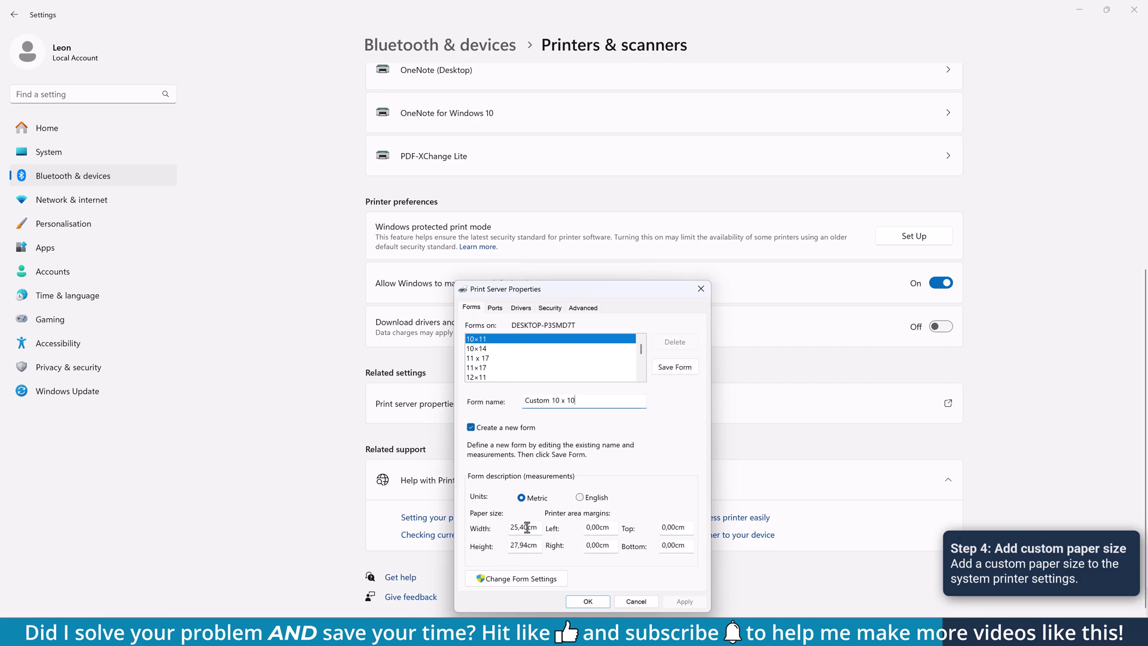
{"action": "left_click_drag", "start_coordinate": [527, 527], "coordinate": [507, 546]}
{"action": "type", "text": "101"}
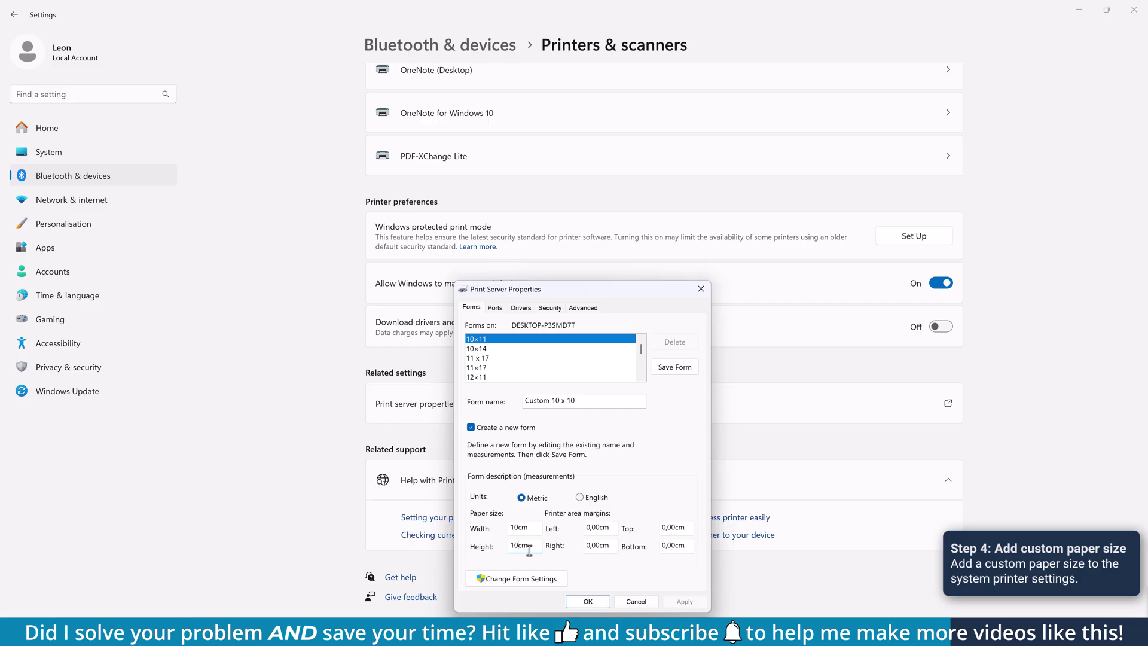
{"action": "type", "text": "0"}
{"action": "left_click", "coordinate": [588, 601]}
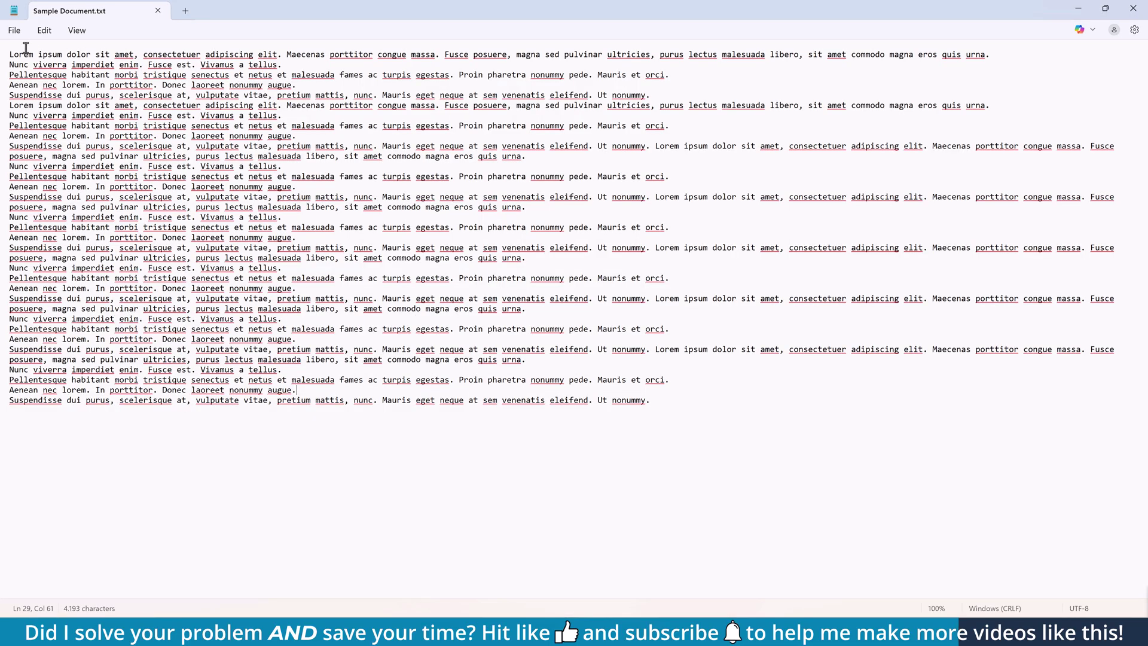
Set the Print to PDF paper size to Custom 10 x 10 in Notepad's print settings
{"action": "left_click", "coordinate": [18, 33]}
{"action": "left_click", "coordinate": [45, 206]}
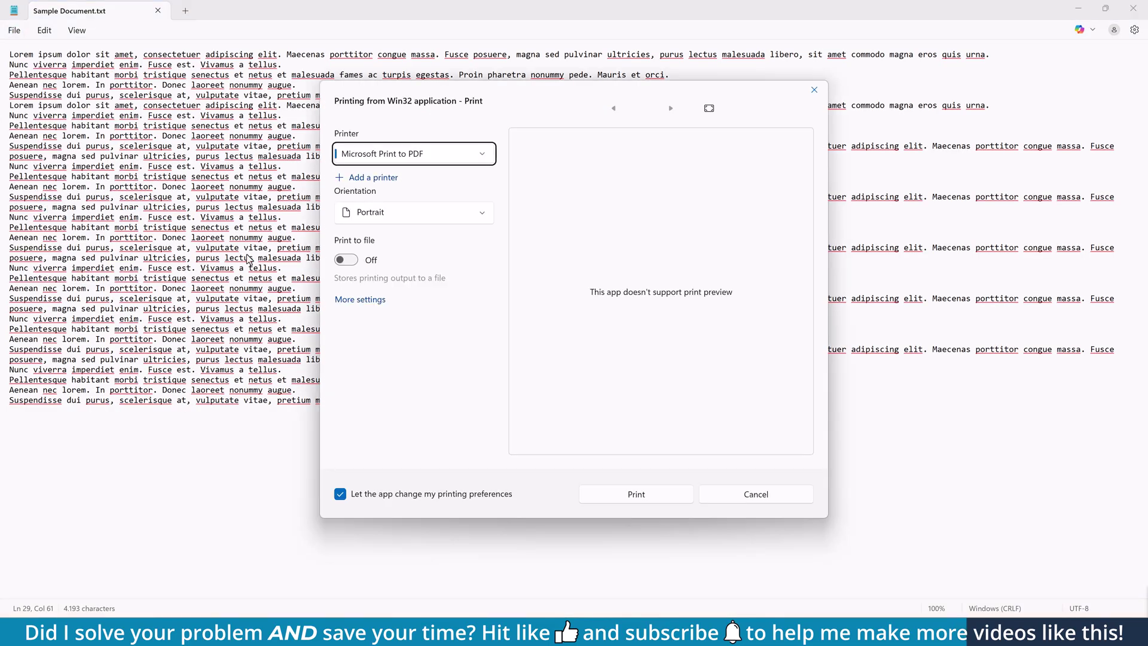
{"action": "left_click", "coordinate": [371, 305]}
{"action": "left_click", "coordinate": [585, 336]}
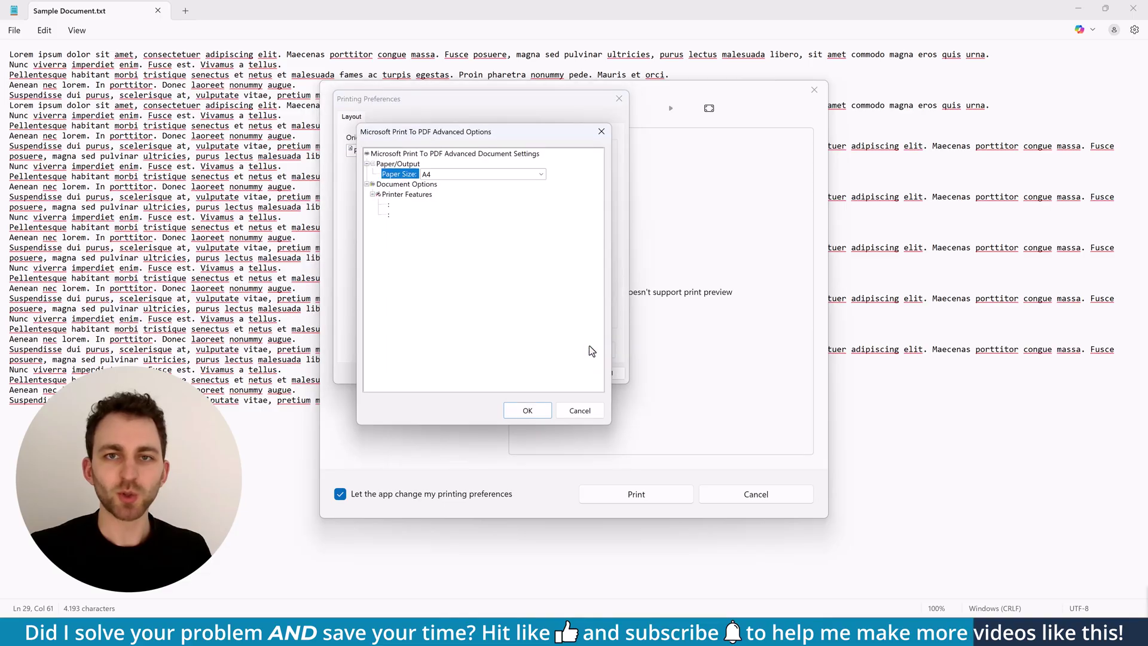
{"action": "left_click", "coordinate": [541, 174]}
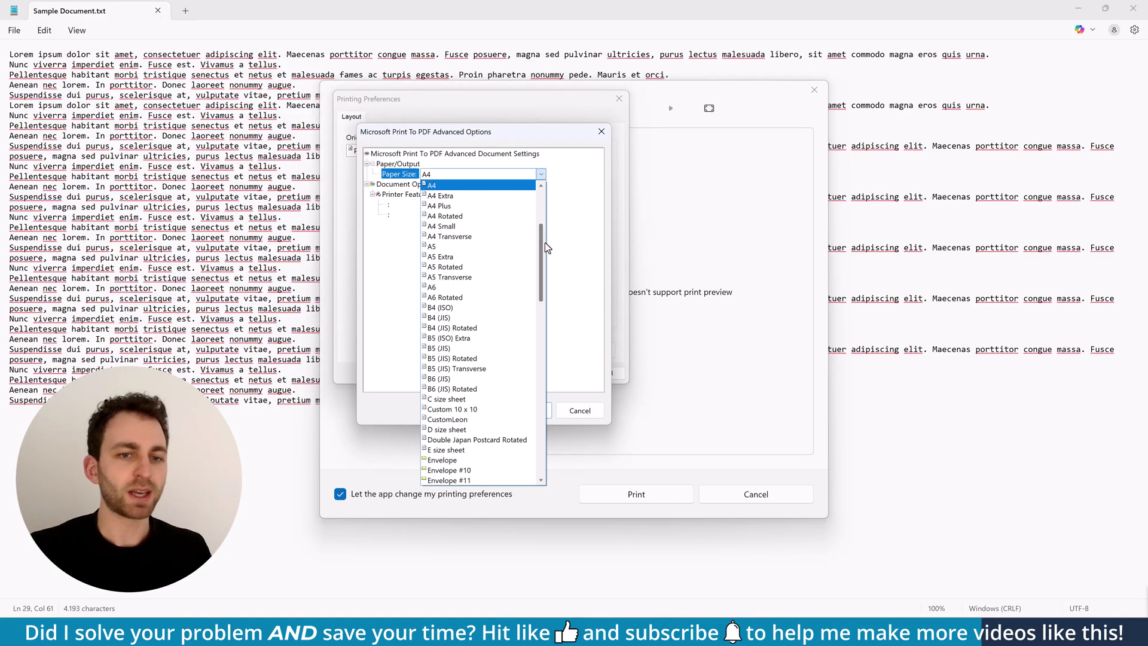
{"action": "scroll", "coordinate": [478, 308], "scroll_direction": "down", "scroll_amount": 2}
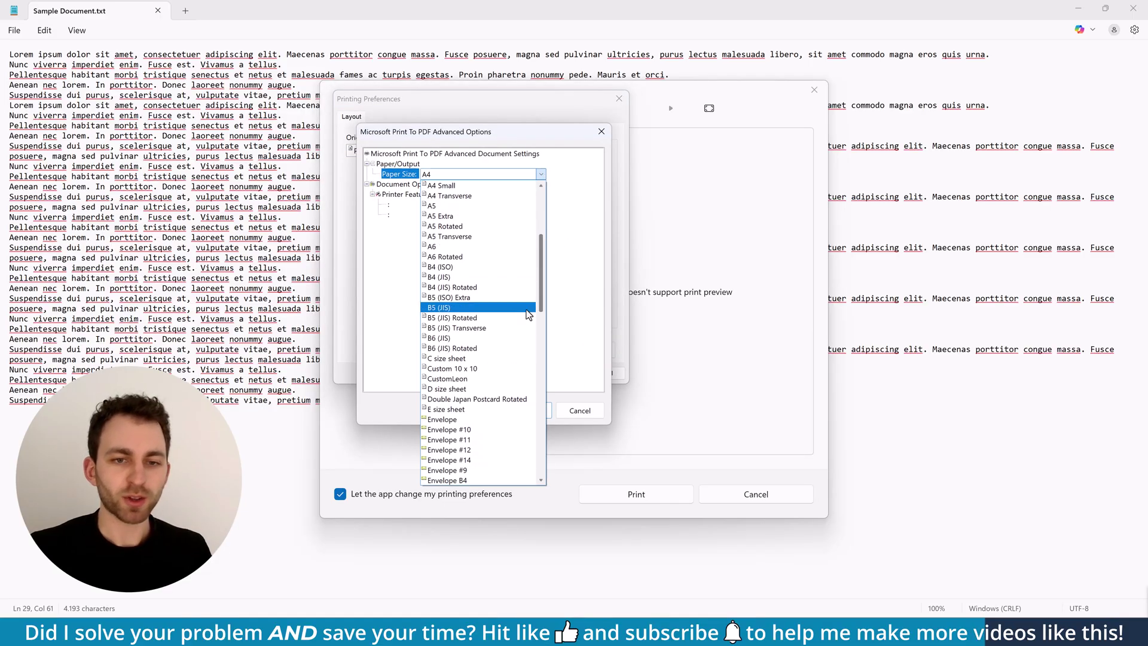
{"action": "left_click", "coordinate": [482, 368]}
{"action": "left_click", "coordinate": [532, 412]}
{"action": "left_click", "coordinate": [552, 372]}
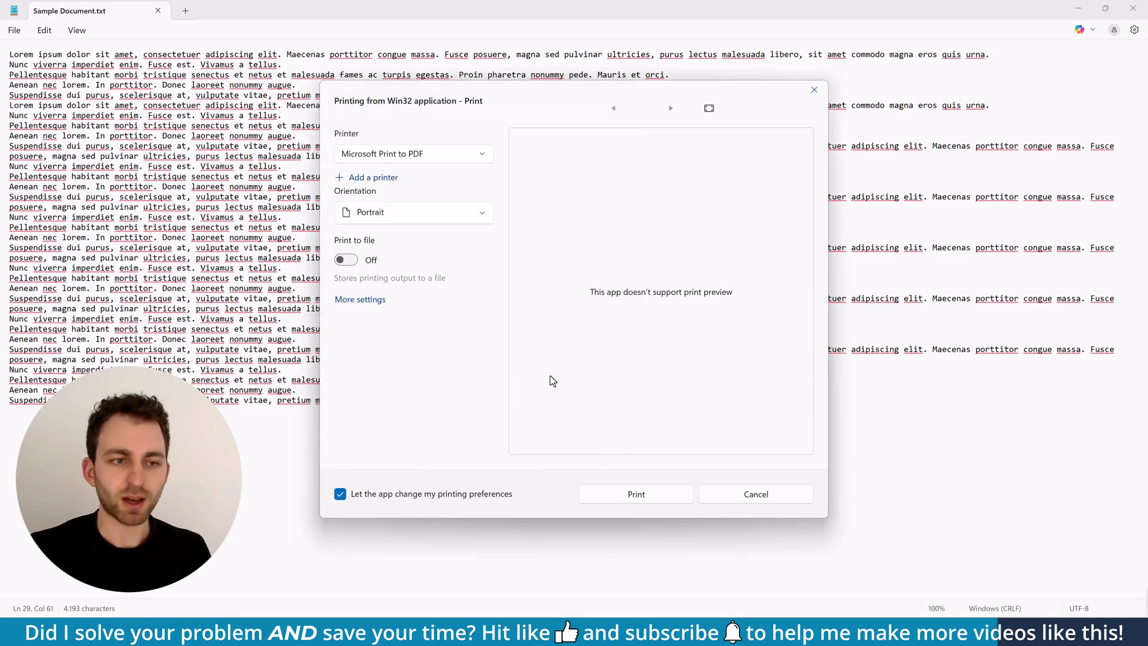
Print the text file to Test.pdf, replacing the existing file
{"action": "left_click", "coordinate": [612, 490]}
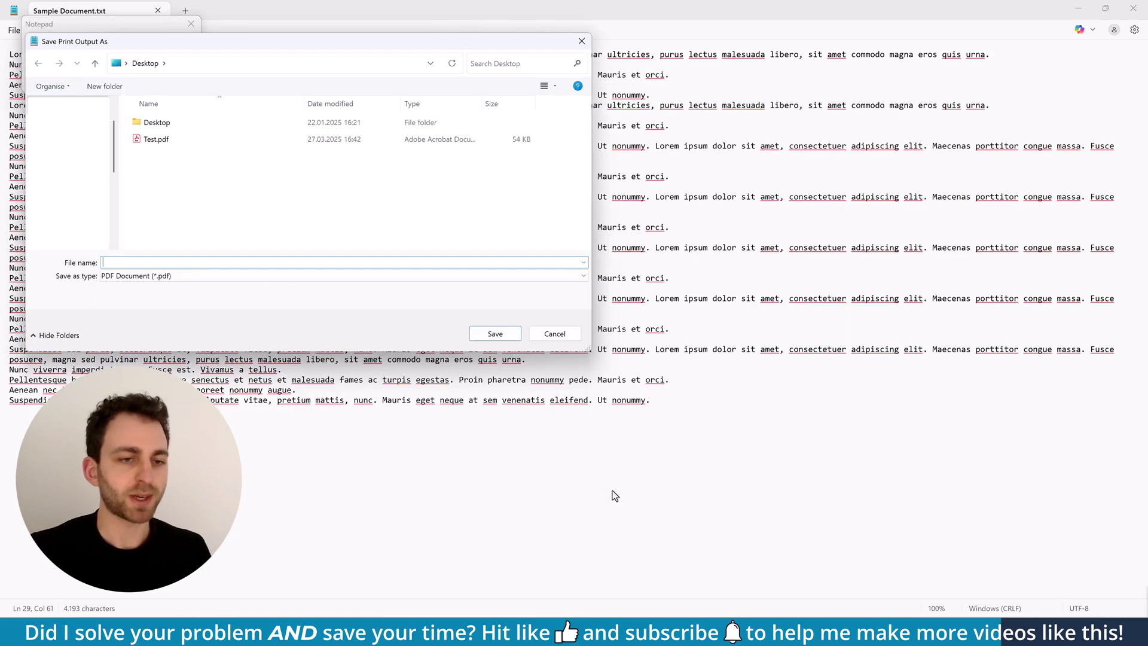
{"action": "left_click", "coordinate": [192, 142]}
{"action": "left_click", "coordinate": [497, 337]}
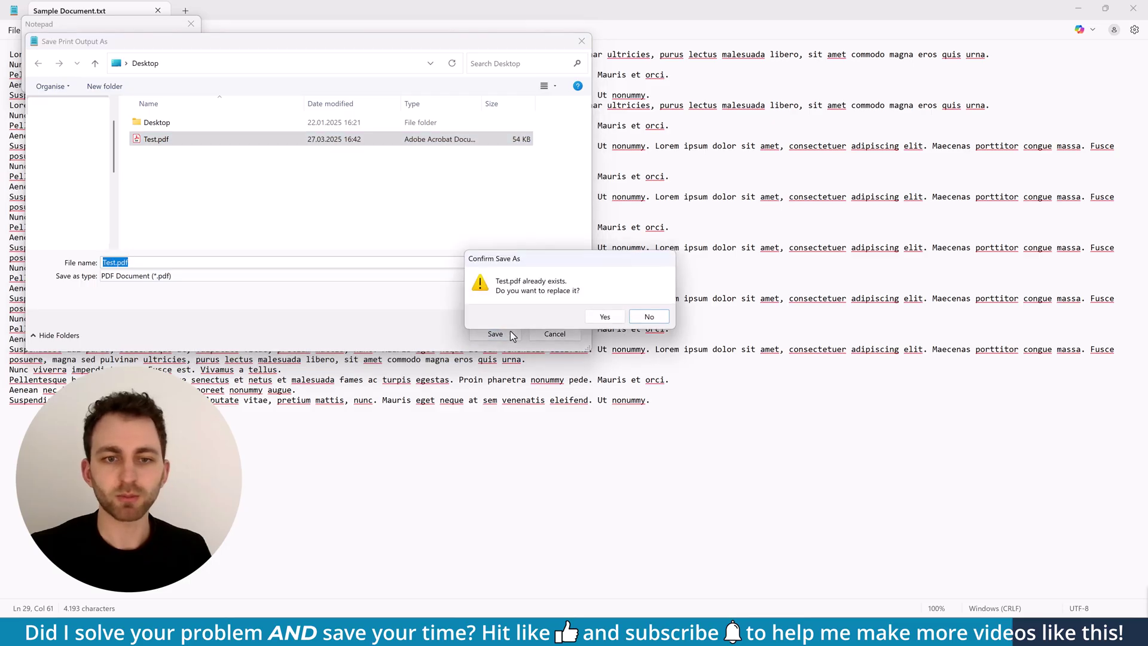
{"action": "left_click", "coordinate": [604, 317]}
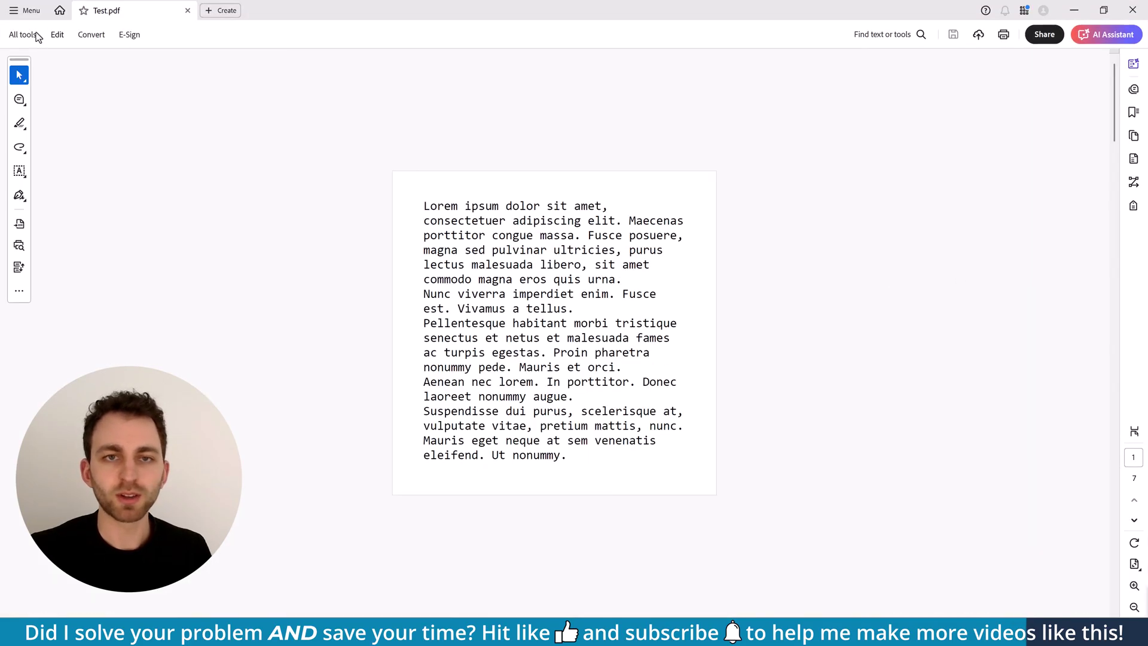
View the resulting PDF's document properties to check its page size
{"action": "left_click", "coordinate": [24, 10]}
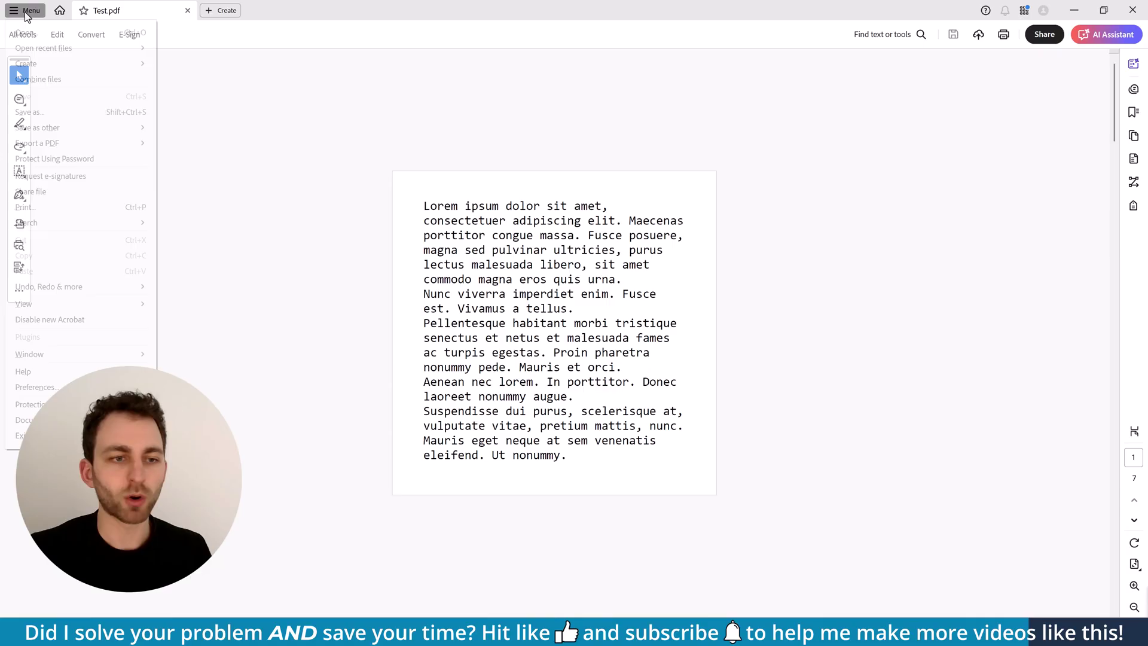
{"action": "mouse_move", "coordinate": [72, 420]}
{"action": "left_click", "coordinate": [227, 409]}
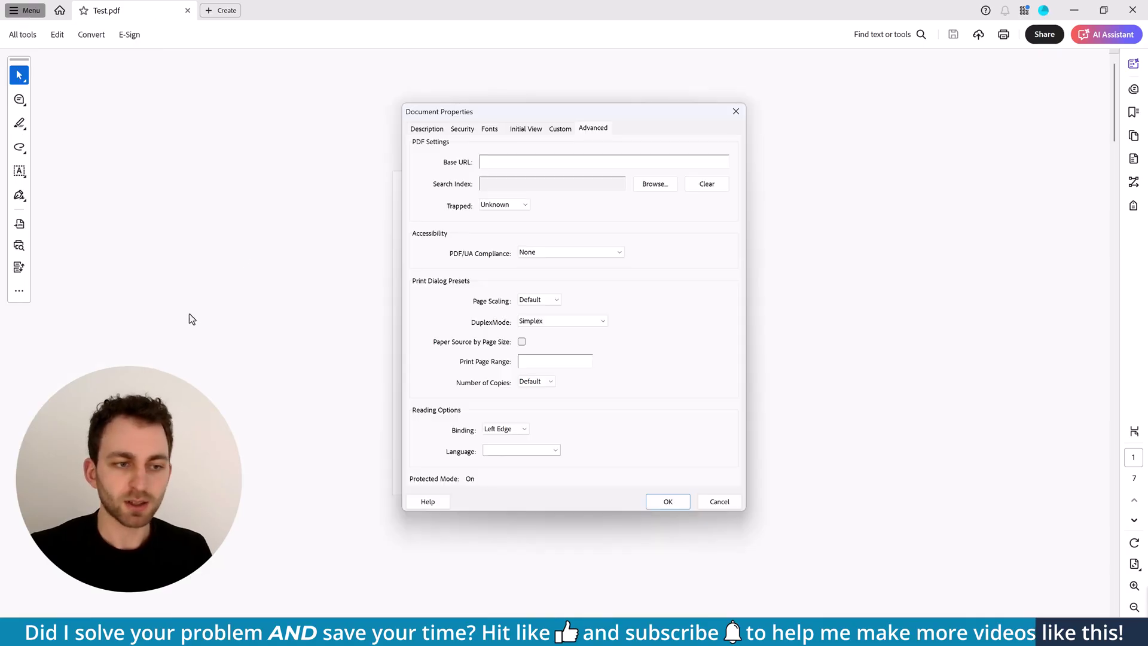
{"action": "left_click", "coordinate": [432, 129]}
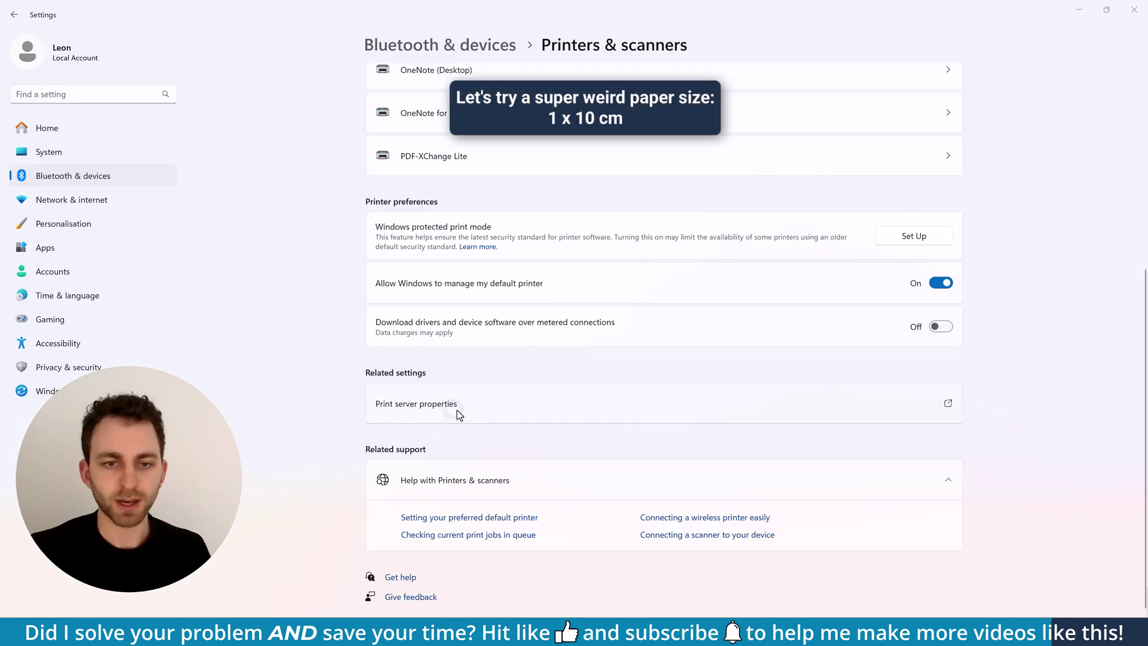
Create a new print server form named 1x10 measuring 1 cm by 10 cm
{"action": "left_click", "coordinate": [455, 406]}
{"action": "left_click", "coordinate": [473, 427]}
{"action": "double_click", "coordinate": [538, 401]}
{"action": "type", "text": "1x10"}
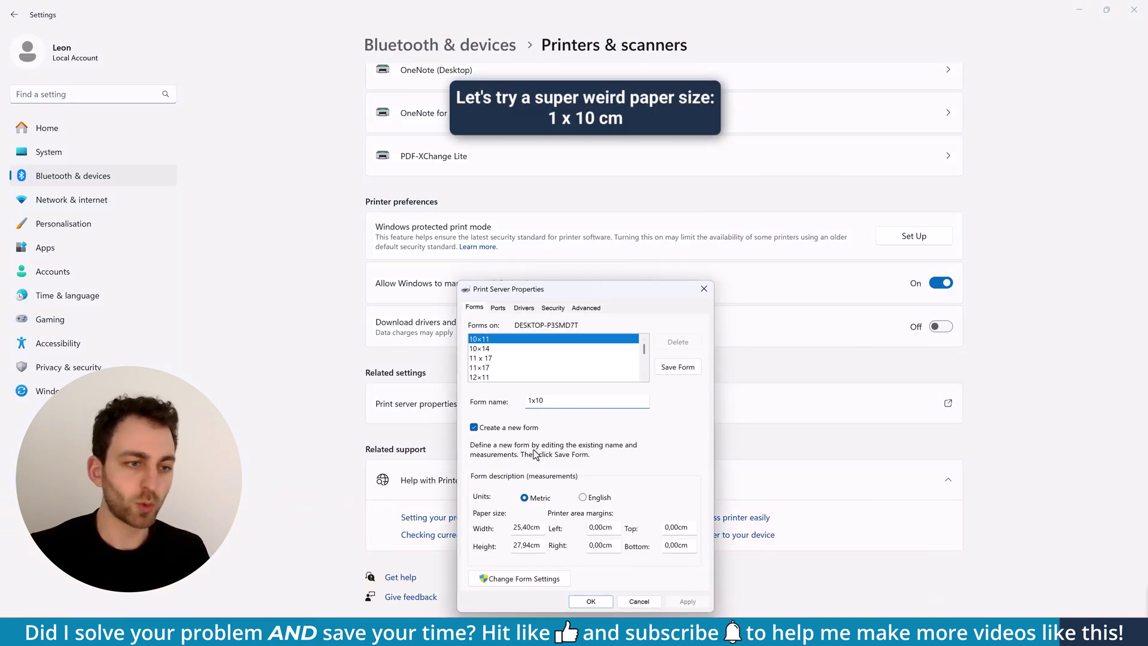
{"action": "type", "text": "1"}
{"action": "left_click_drag", "start_coordinate": [541, 527], "coordinate": [501, 545]}
{"action": "type", "text": "10"}
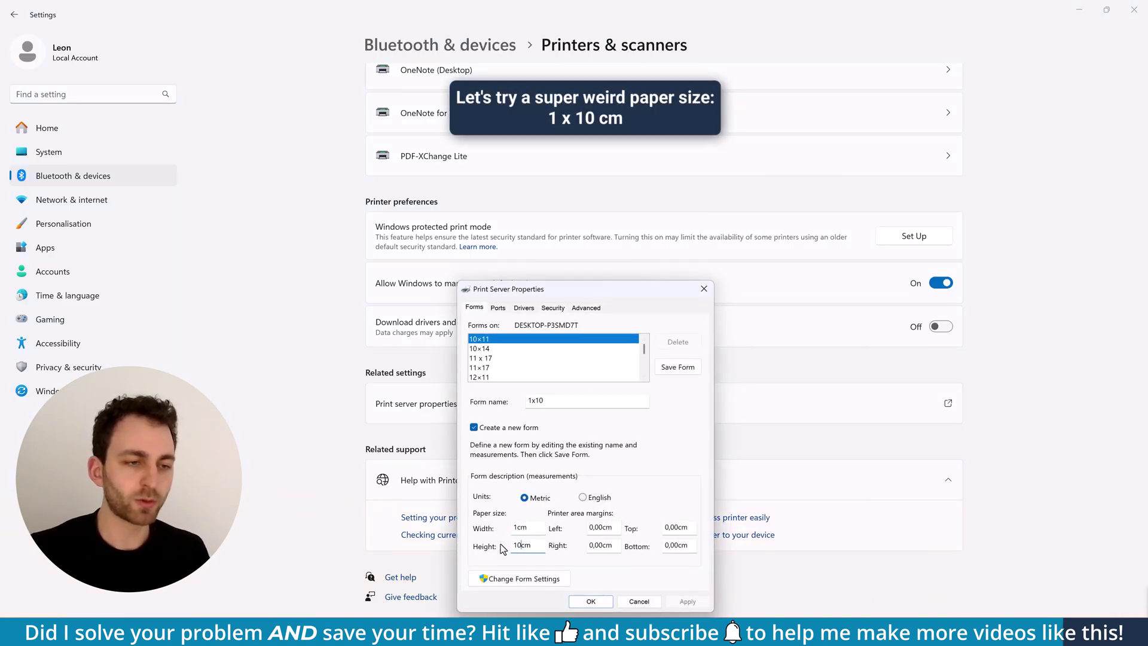
{"action": "left_click", "coordinate": [601, 602]}
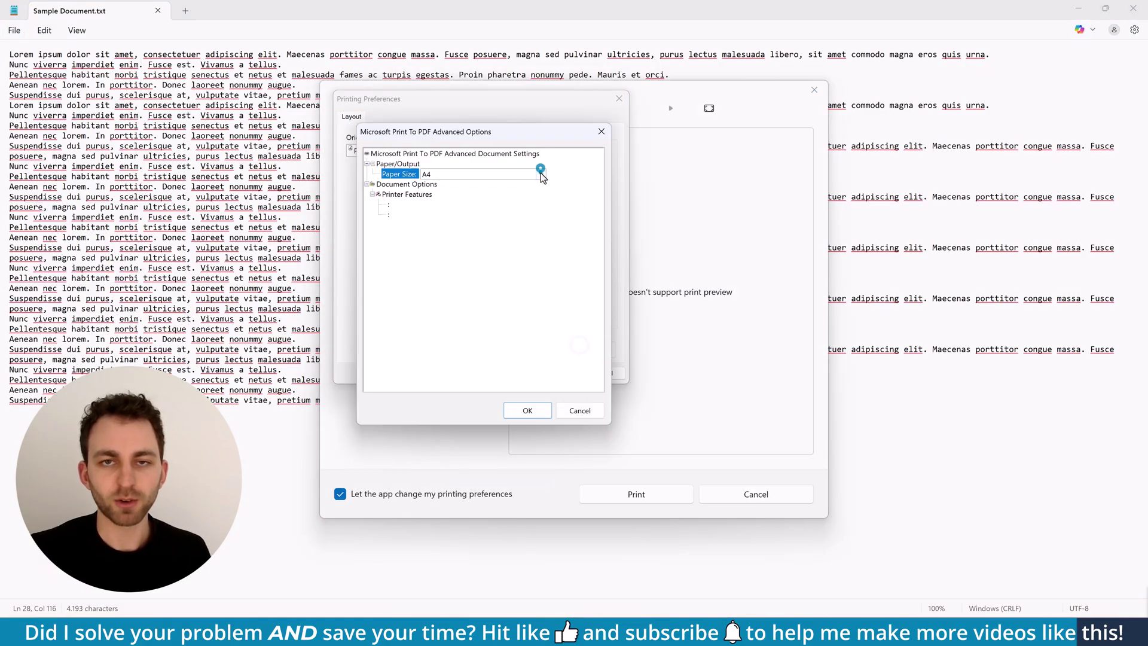
Check Test.pdf's Document Properties Description tab, confirming a 10 x 100 mm page size
{"action": "left_click", "coordinate": [541, 174]}
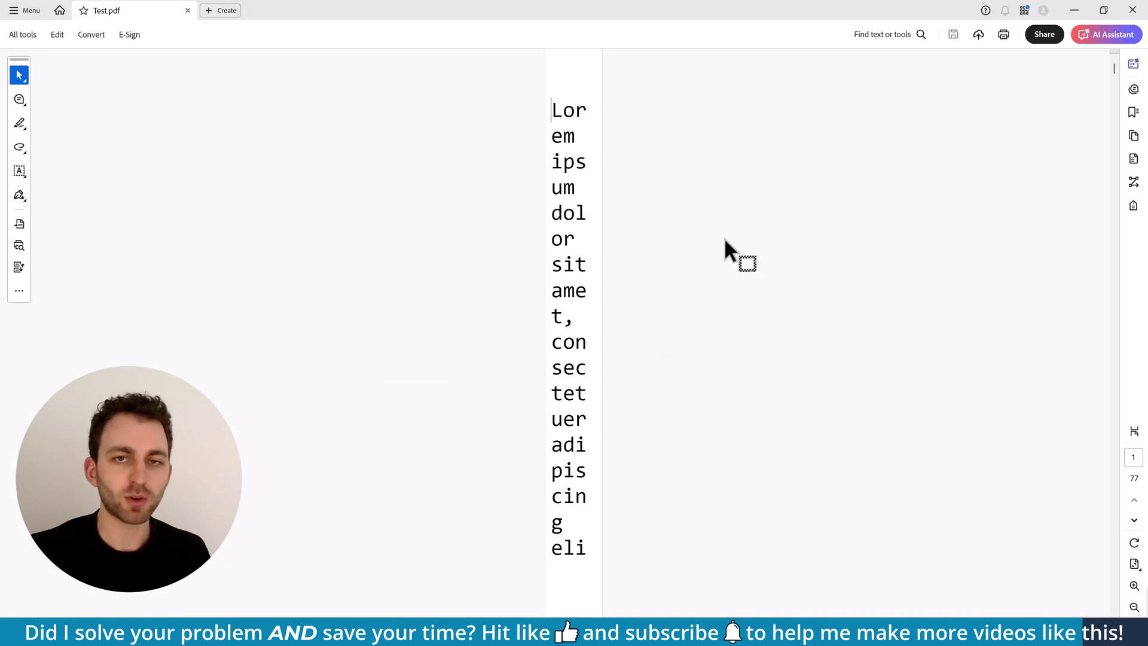
{"action": "left_click", "coordinate": [18, 10]}
{"action": "left_click", "coordinate": [42, 419]}
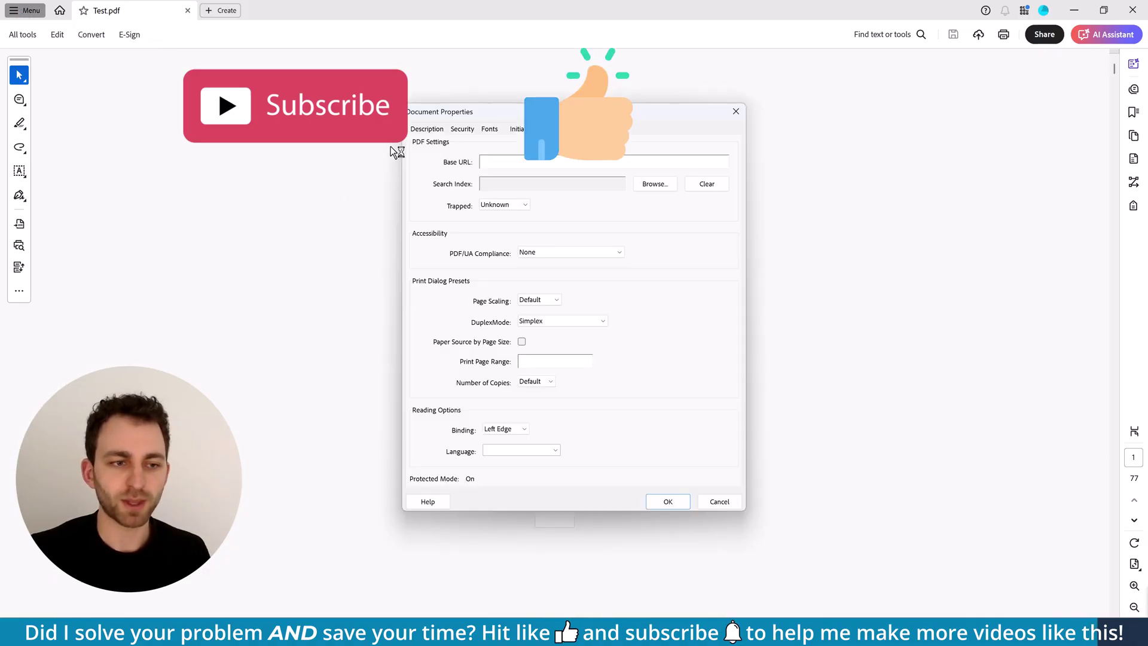
{"action": "left_click", "coordinate": [426, 129]}
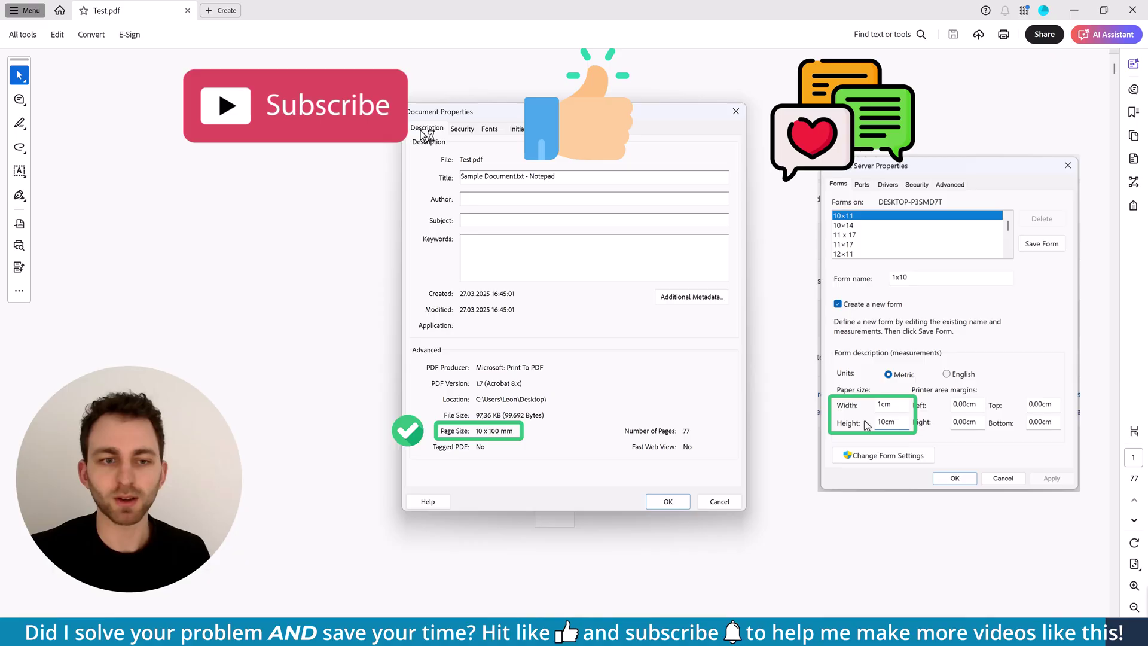